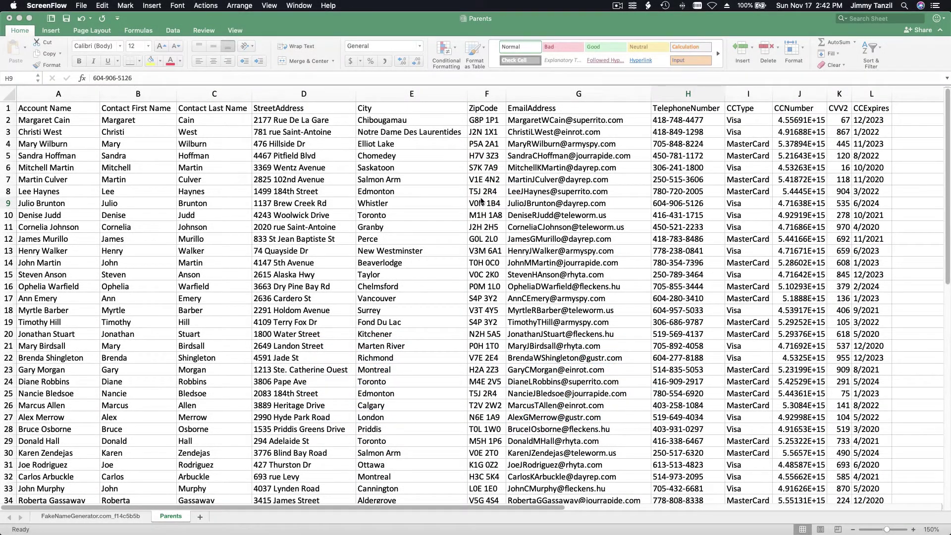
Bring the Parents workbook of account and contact details to the front in Excel.
left_click(435, 31)
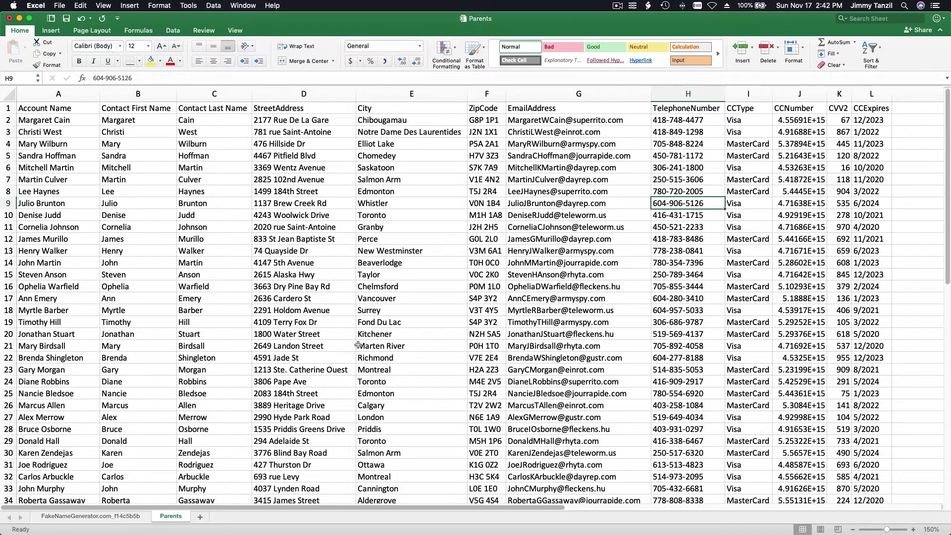
Go back to Salesforce, find Reports through the App Launcher search 'repor', and start a New Report.
mouse_move(383, 530)
left_click(360, 518)
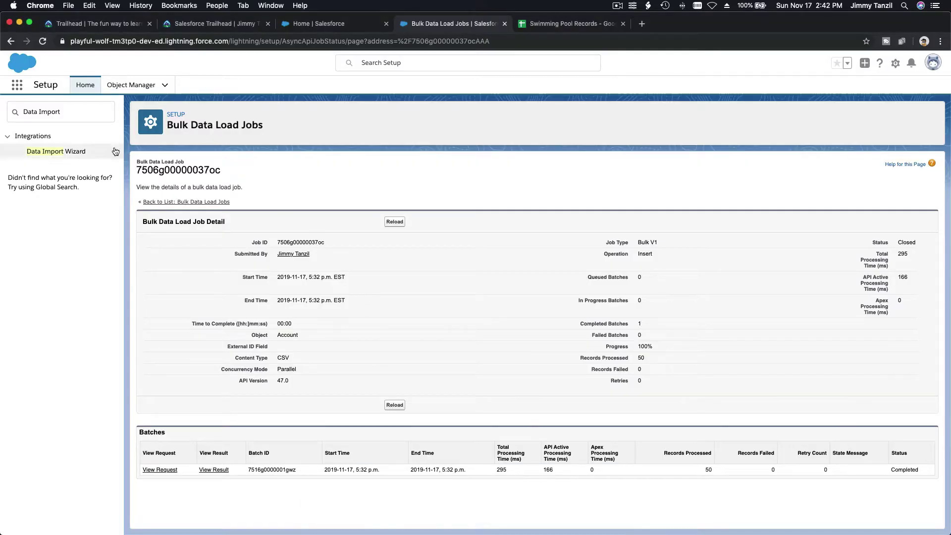
left_click(17, 85)
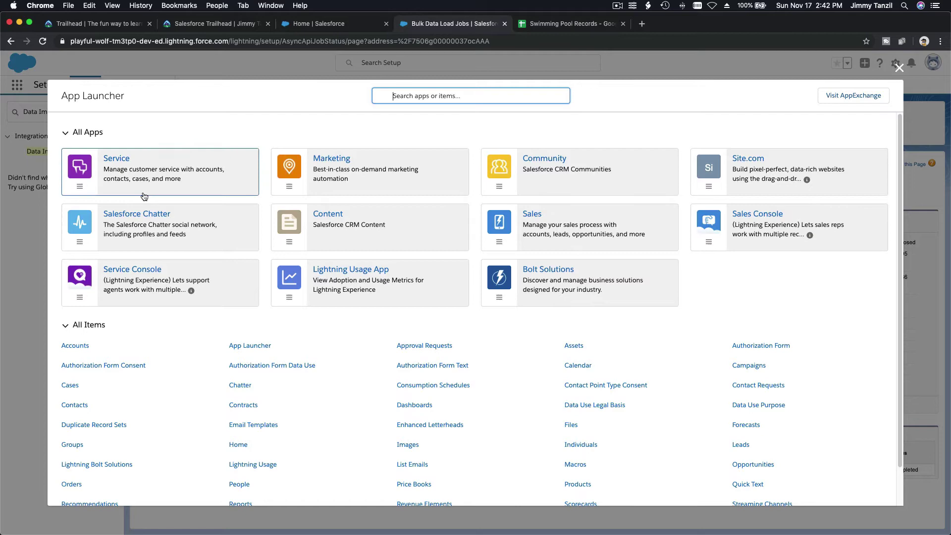
type("report")
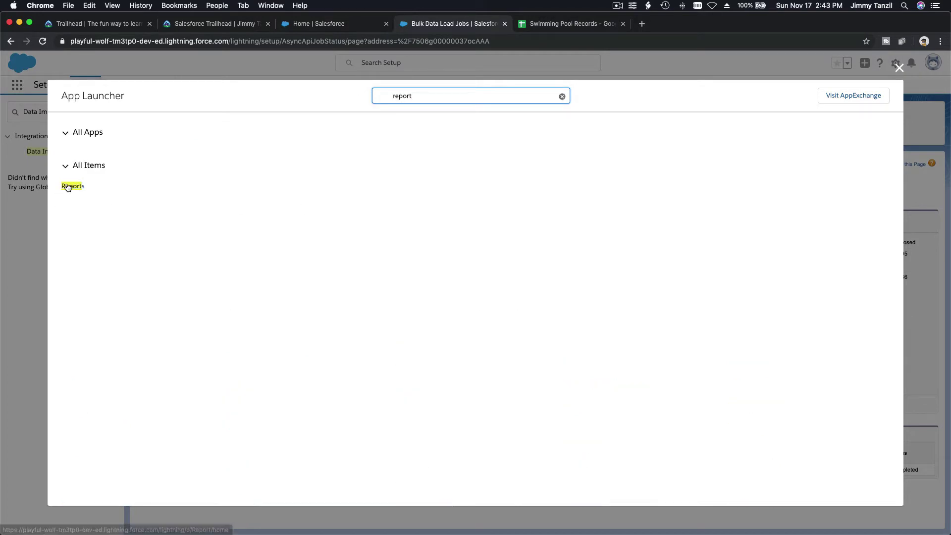
left_click(73, 187)
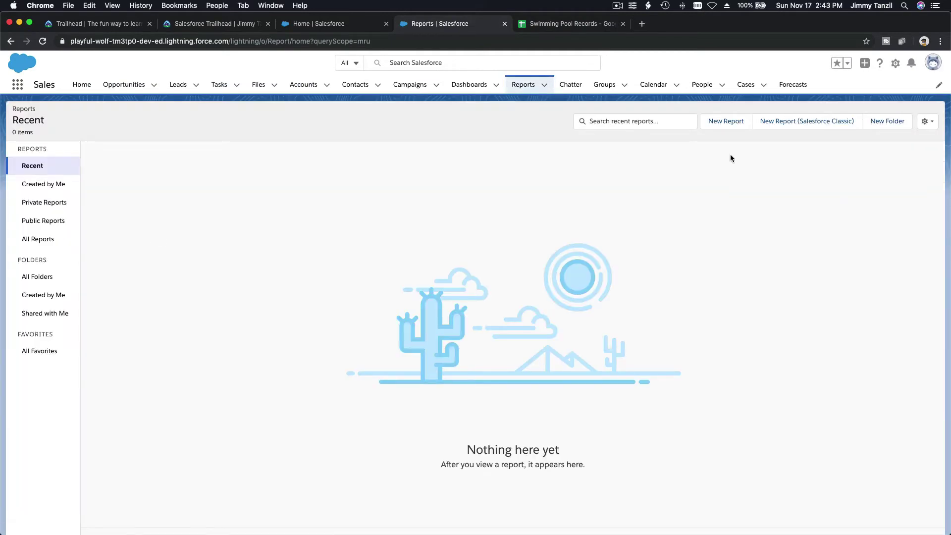
left_click(723, 127)
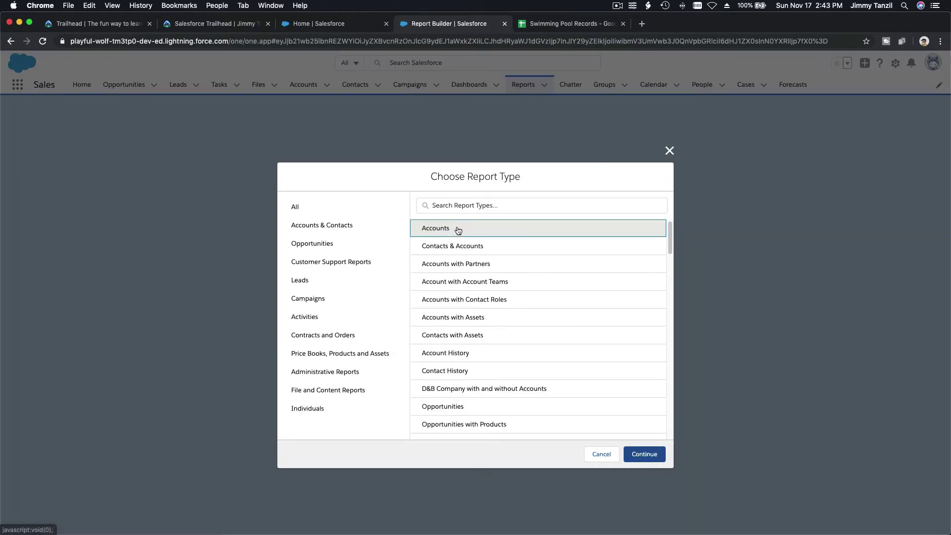
Pick the Accounts report type and set the Show Me filter to All accounts.
left_click(638, 454)
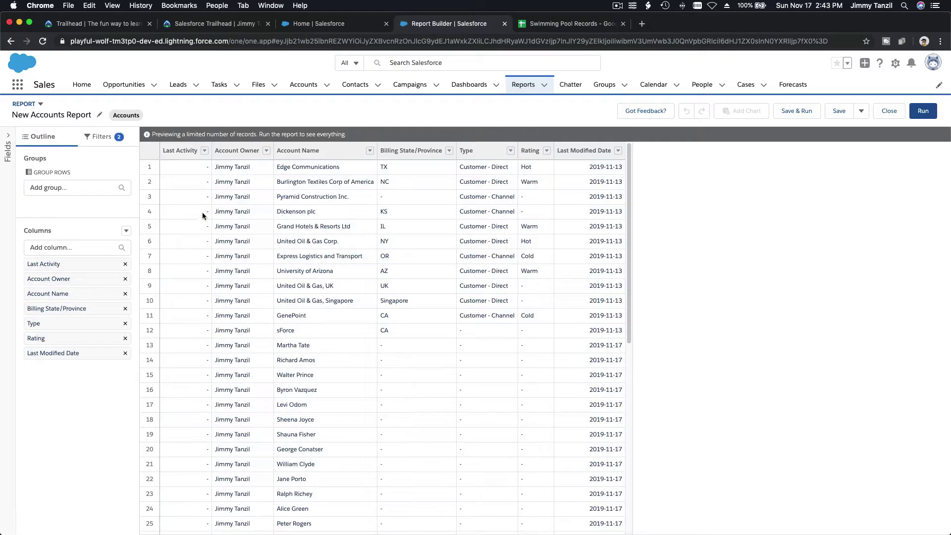
left_click(102, 142)
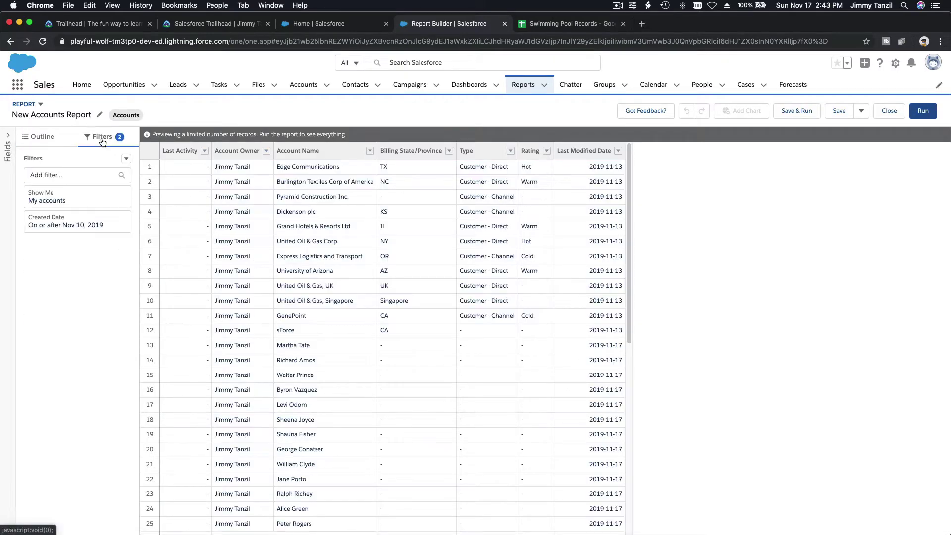
left_click(92, 206)
left_click(180, 203)
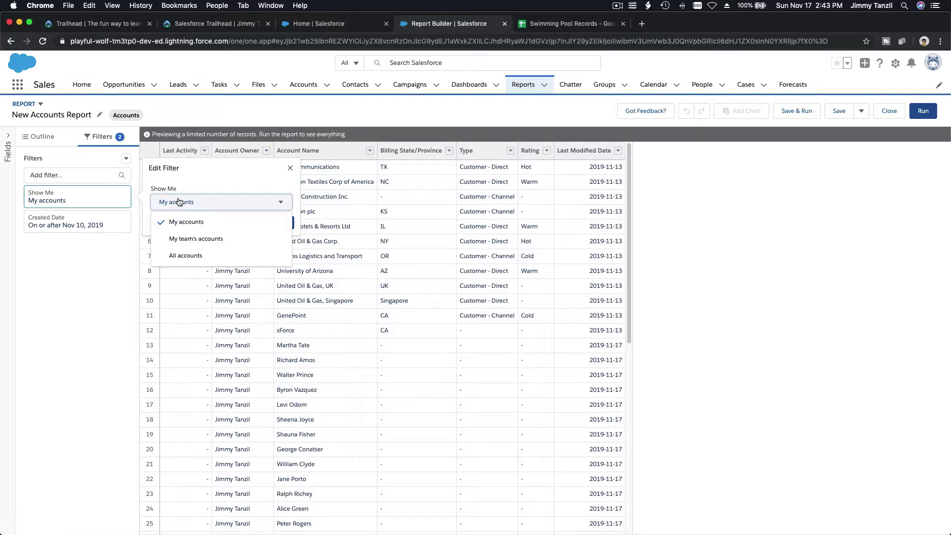
left_click(188, 256)
left_click(279, 221)
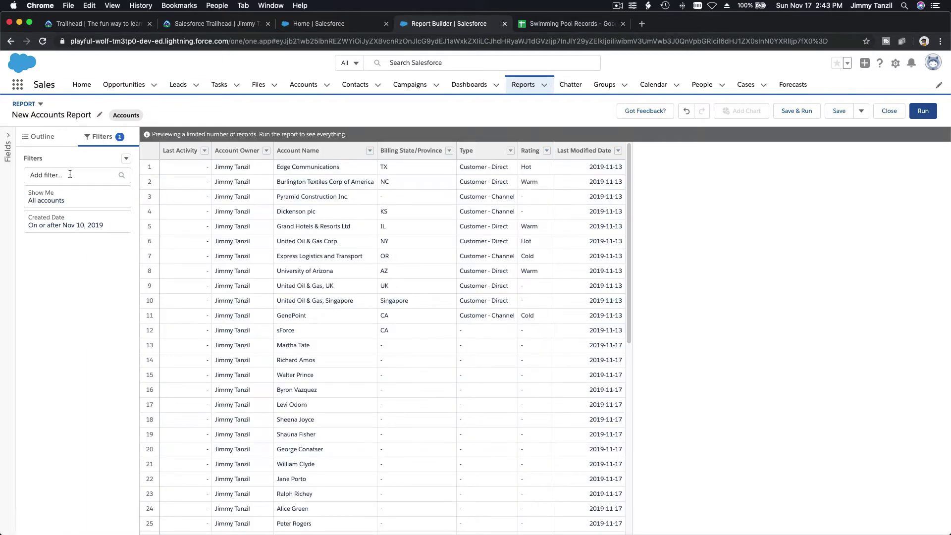
Add an Account Record Type filter equal to Family.
left_click(69, 174)
type("Rec")
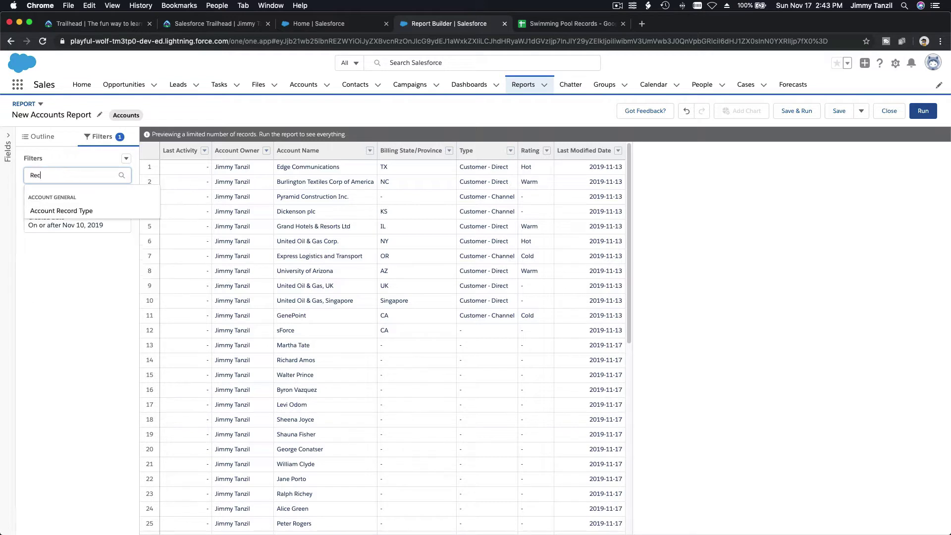
left_click(73, 212)
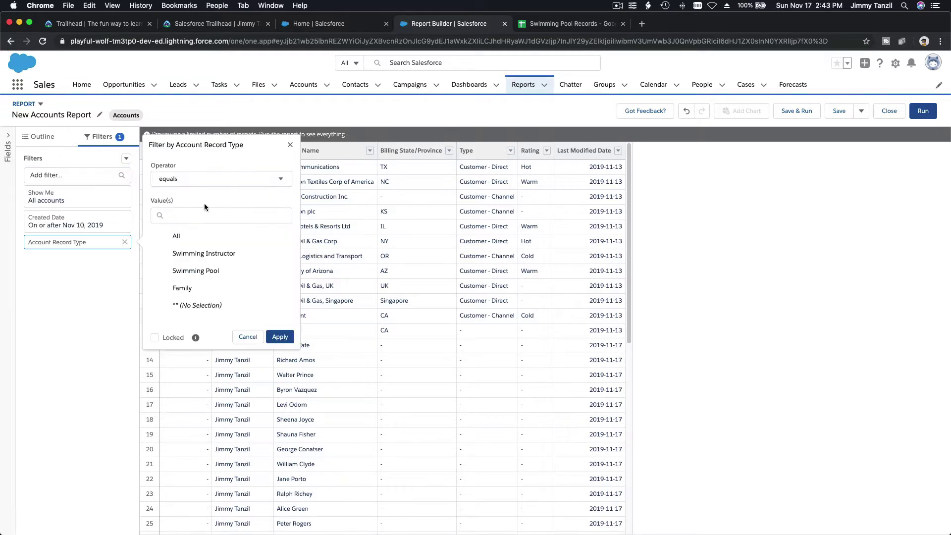
left_click(206, 288)
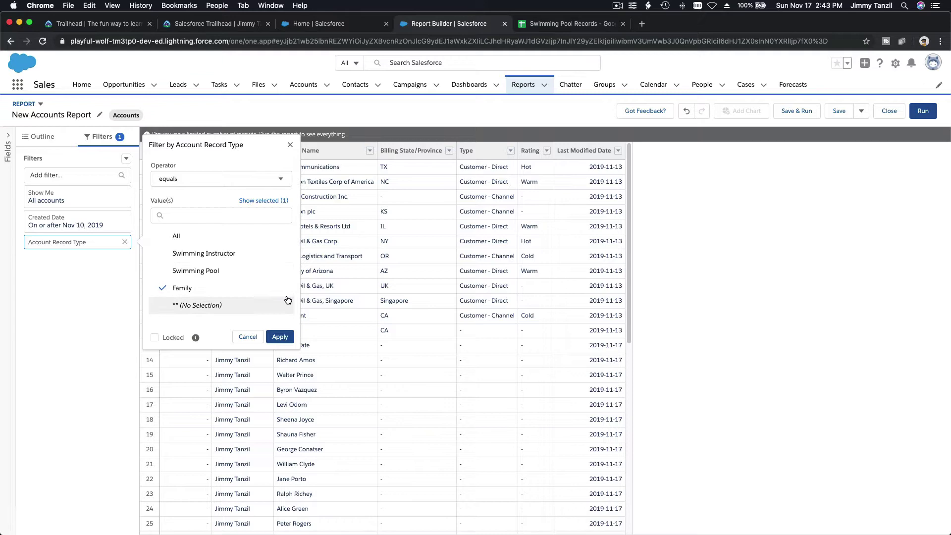
left_click(280, 337)
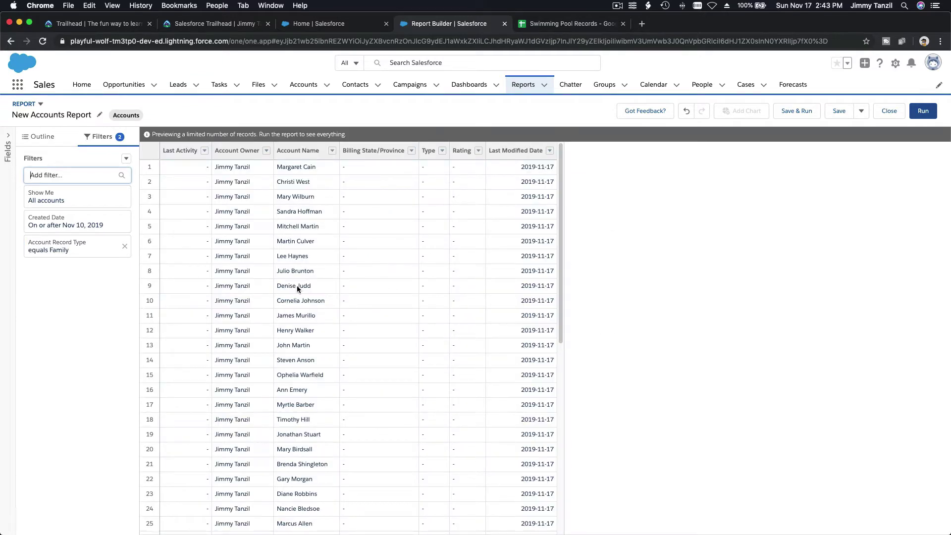
Add Account ID as a report column.
left_click(49, 143)
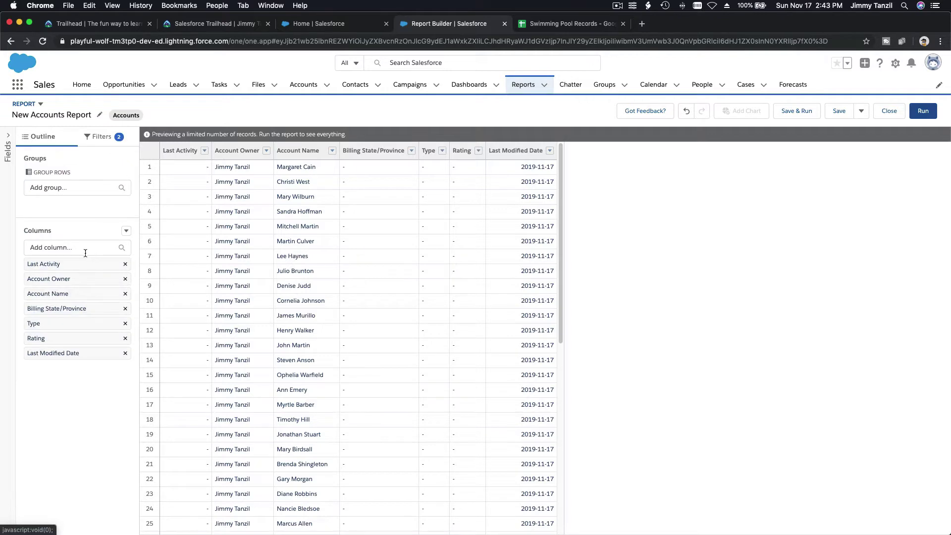
left_click(85, 250)
type("Id")
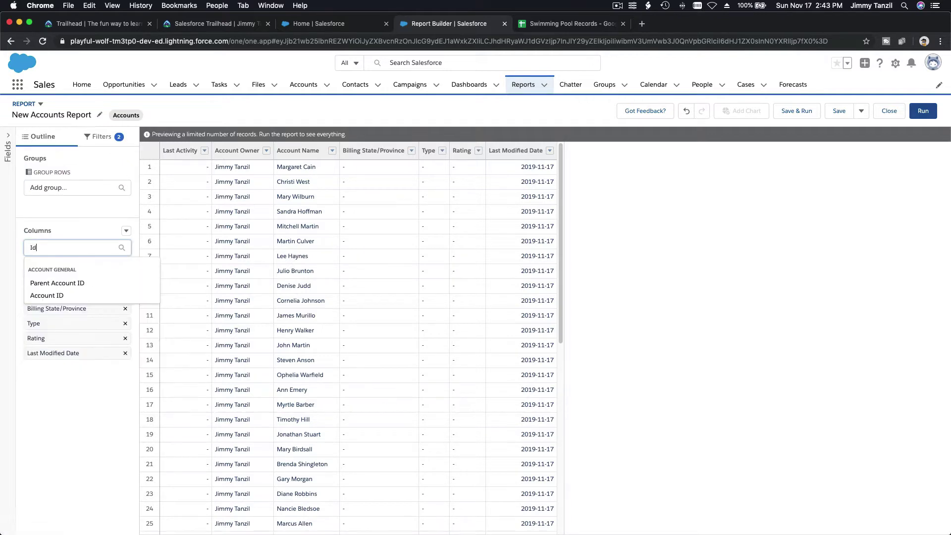
left_click(60, 296)
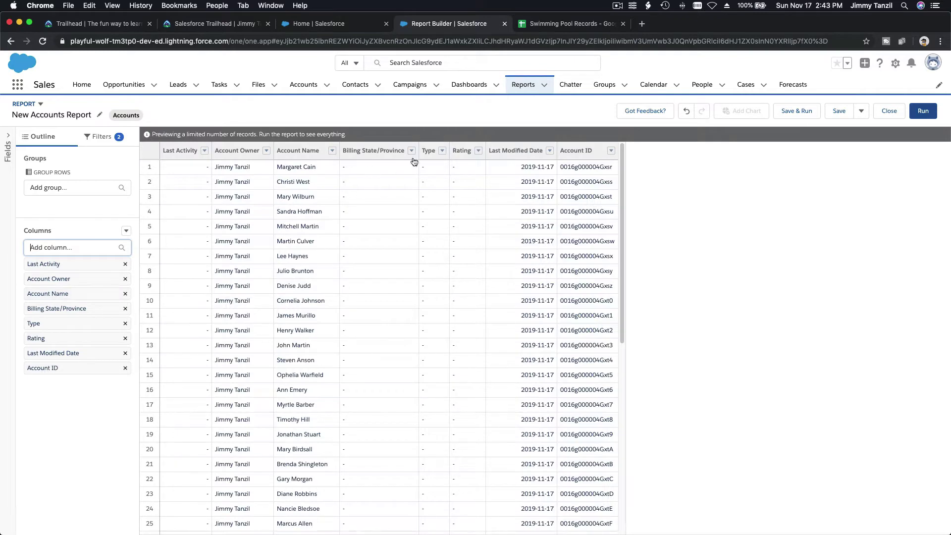
Remove the Billing State/Province, Rating, Type and Last Modified Date columns.
left_click(411, 150)
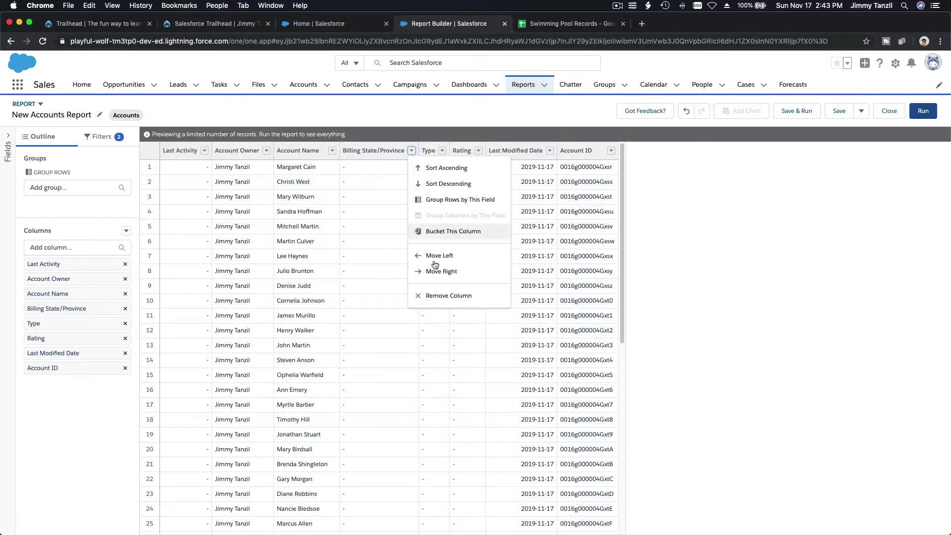
left_click(441, 297)
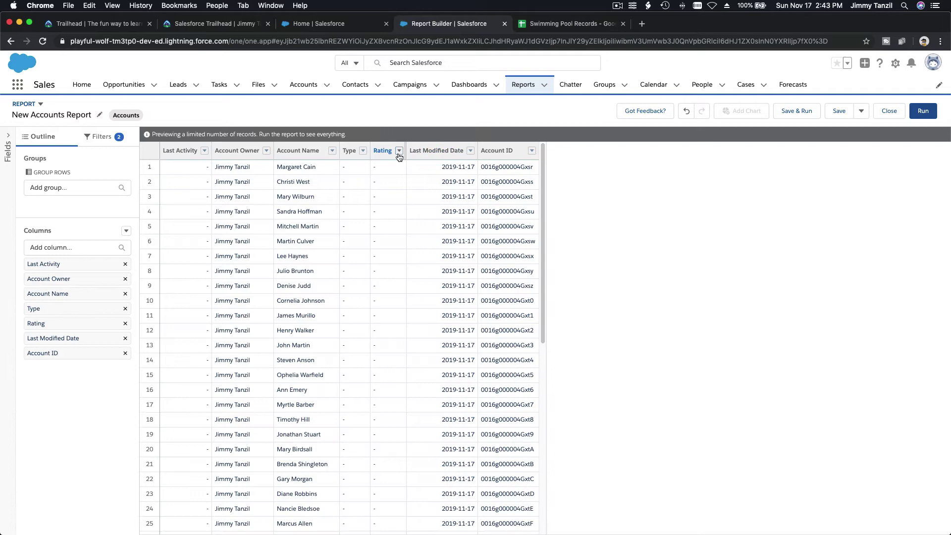
left_click(398, 150)
left_click(436, 295)
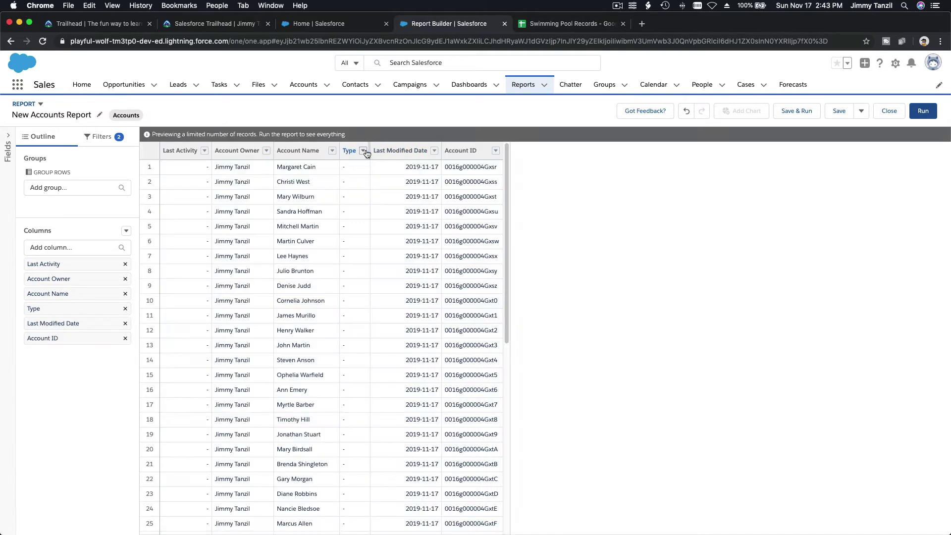
left_click(363, 150)
left_click(386, 295)
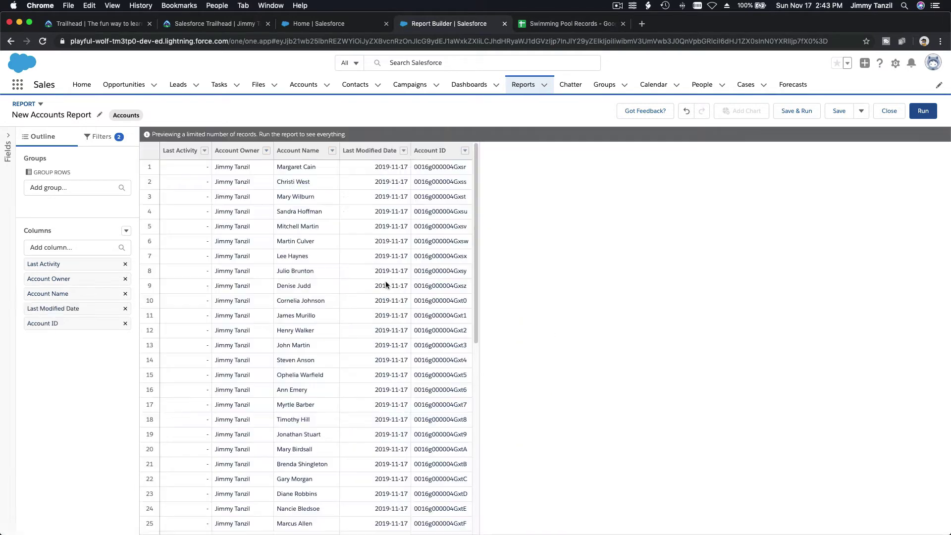
left_click(405, 151)
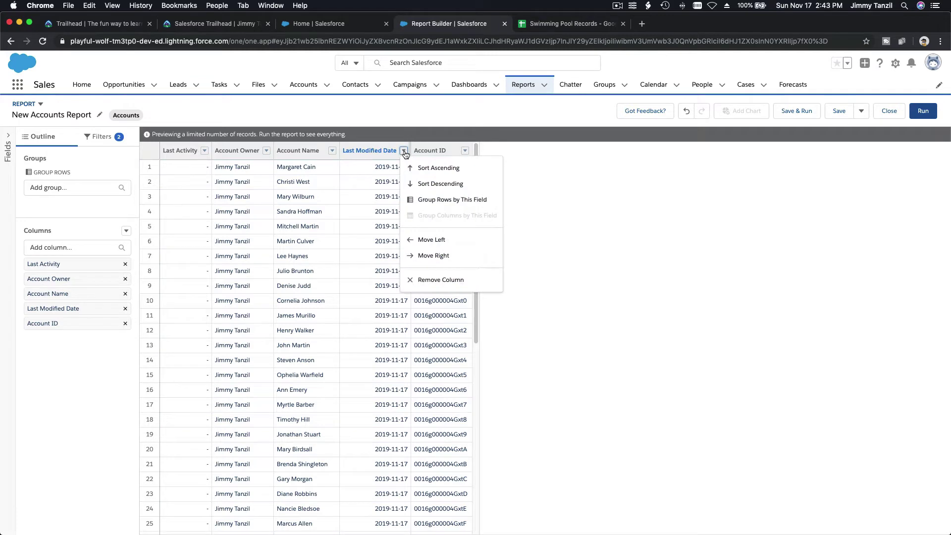
left_click(417, 279)
Remove the Last Activity and Account Owner columns.
left_click(205, 150)
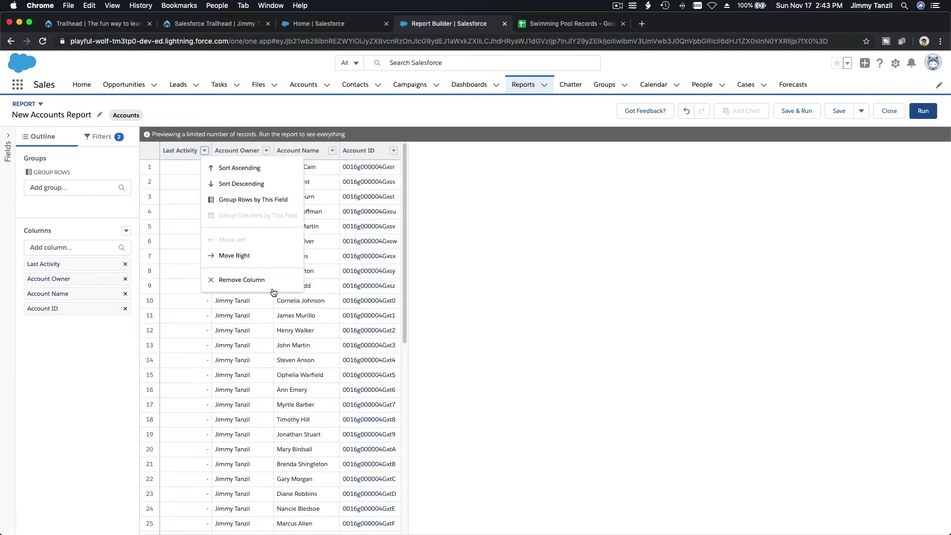
left_click(272, 280)
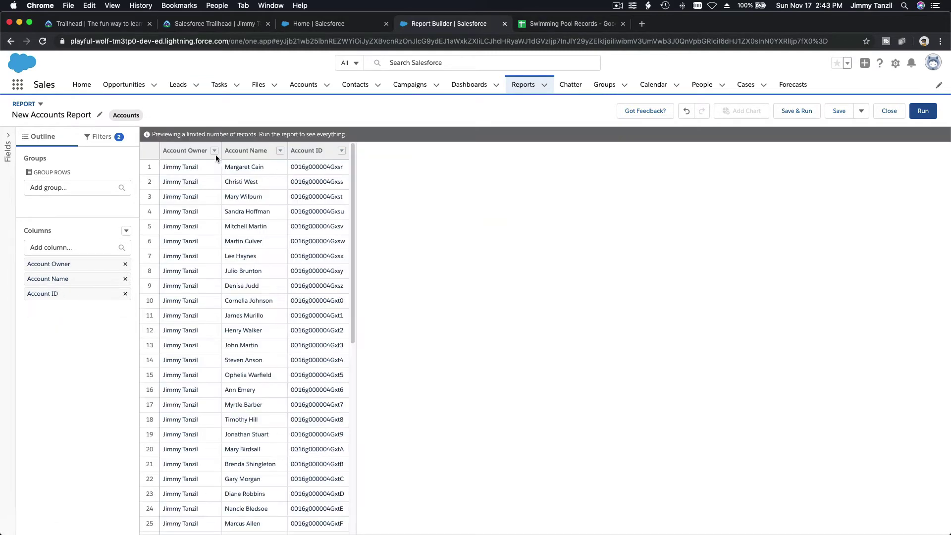
left_click(212, 148)
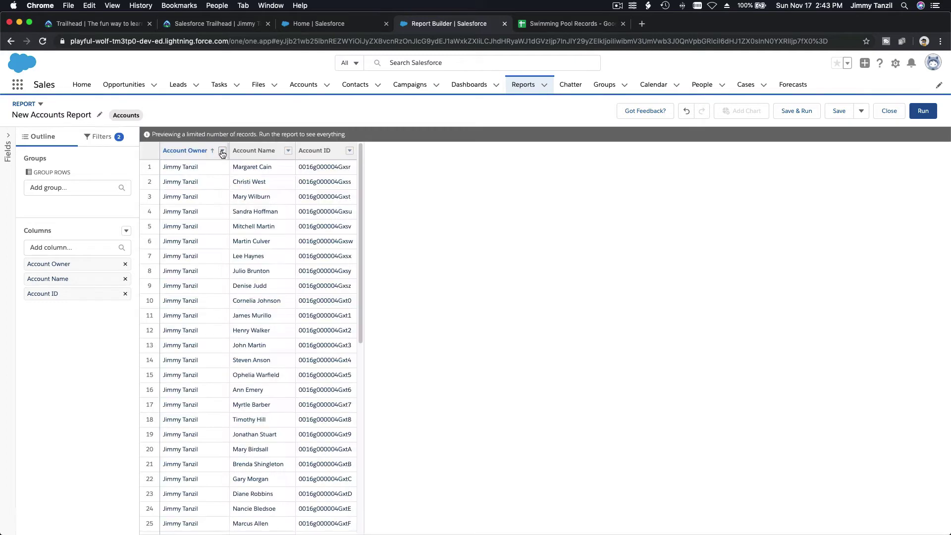
left_click(222, 150)
left_click(257, 295)
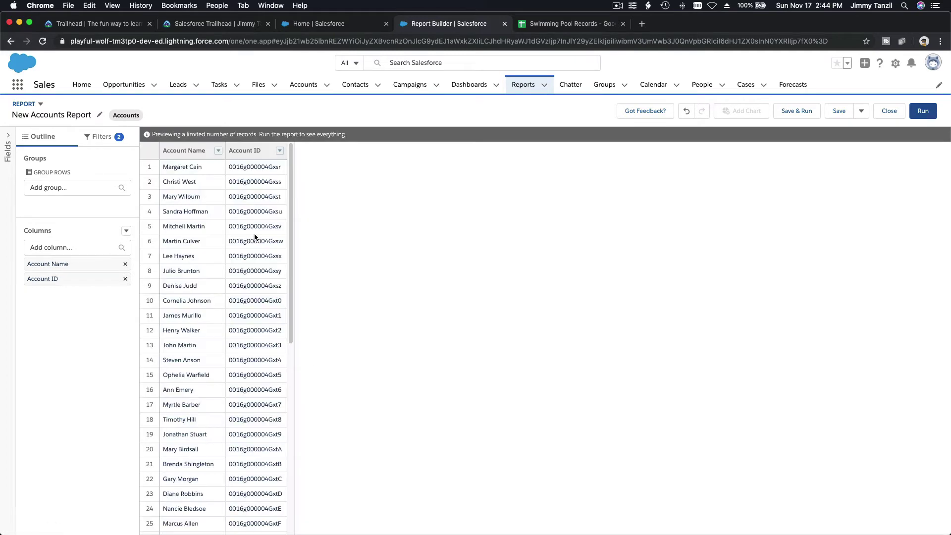
Sort the report ascending by Account ID and compare it with the Parents spreadsheet.
left_click(188, 151)
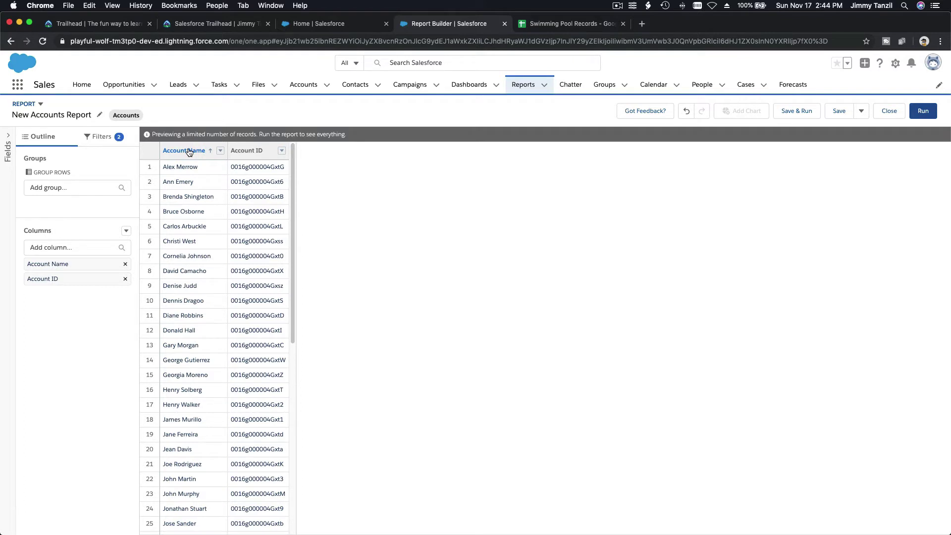
left_click(241, 153)
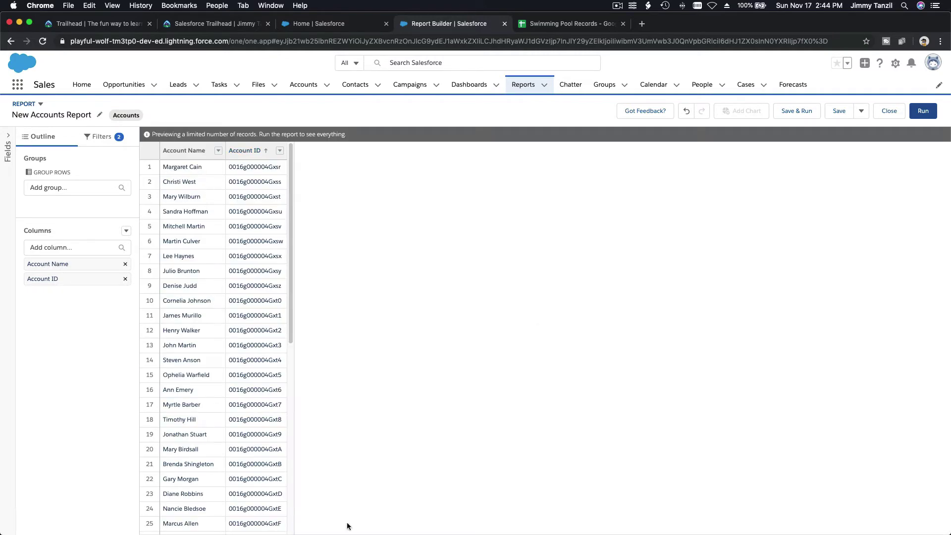
mouse_move(387, 525)
left_click(547, 520)
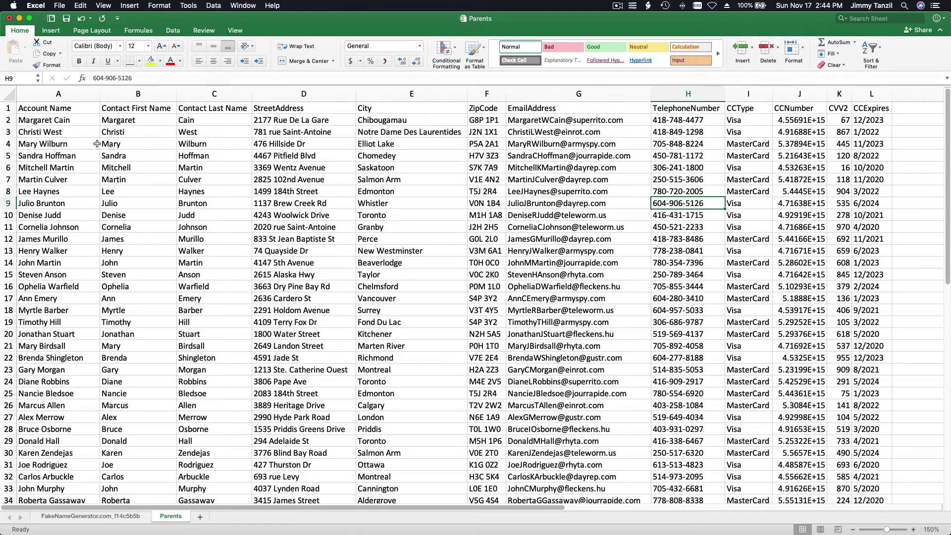
mouse_move(376, 518)
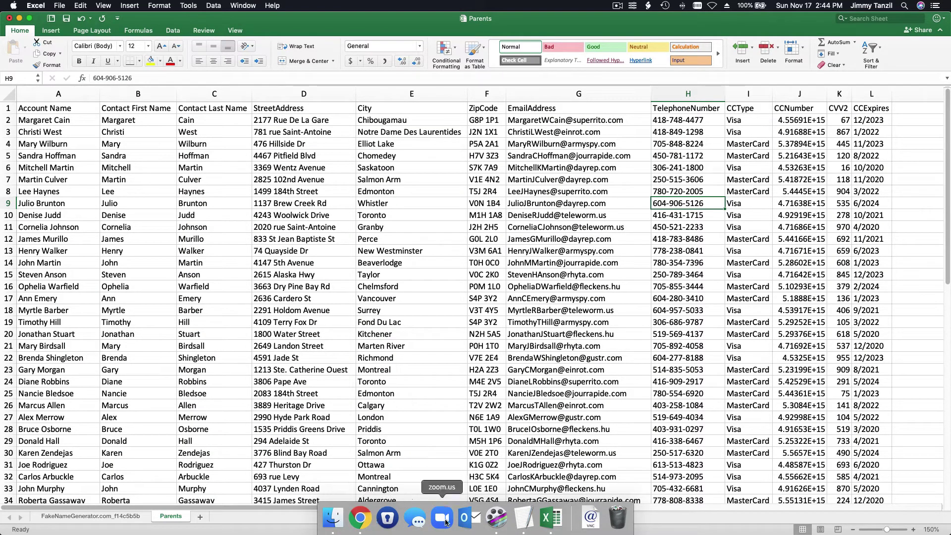
left_click(360, 519)
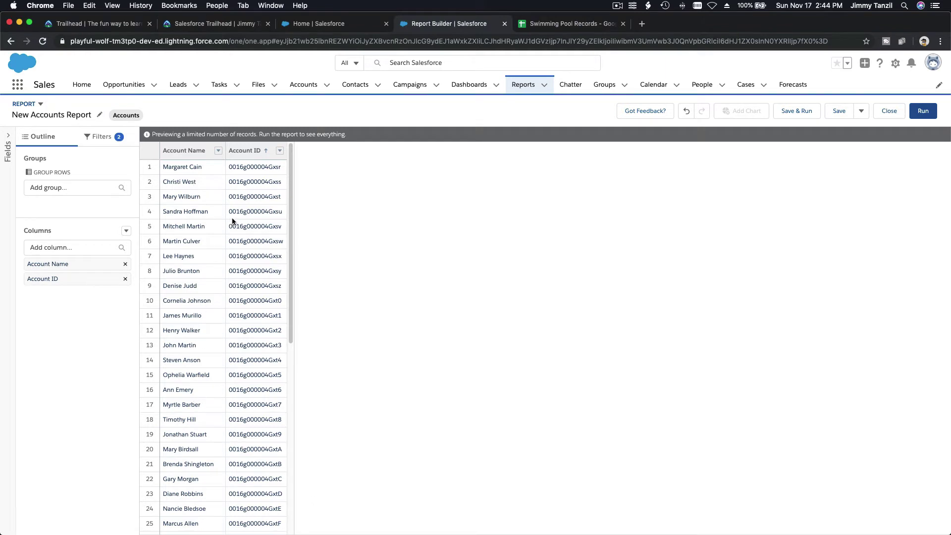
Run the report and scroll through its 50 account names and IDs.
left_click(923, 112)
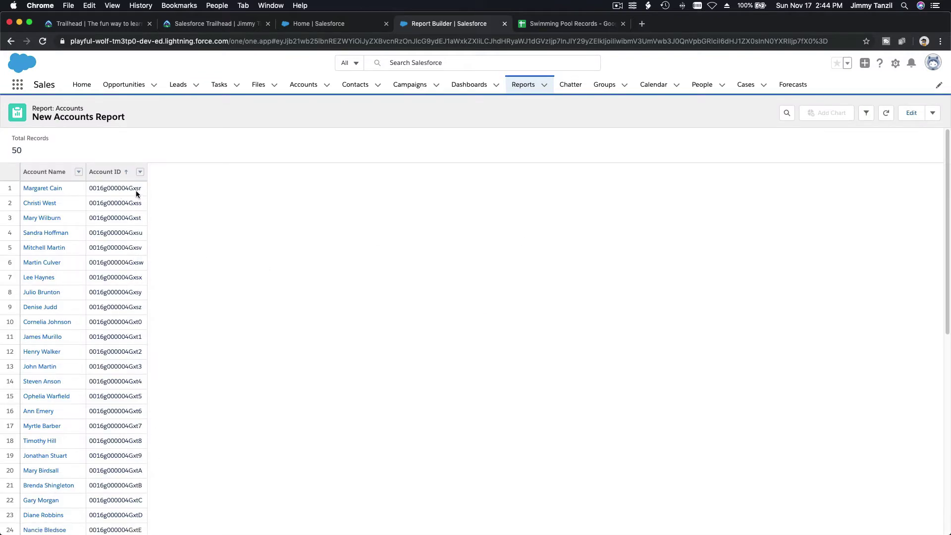
scroll(123, 266, "down", 10)
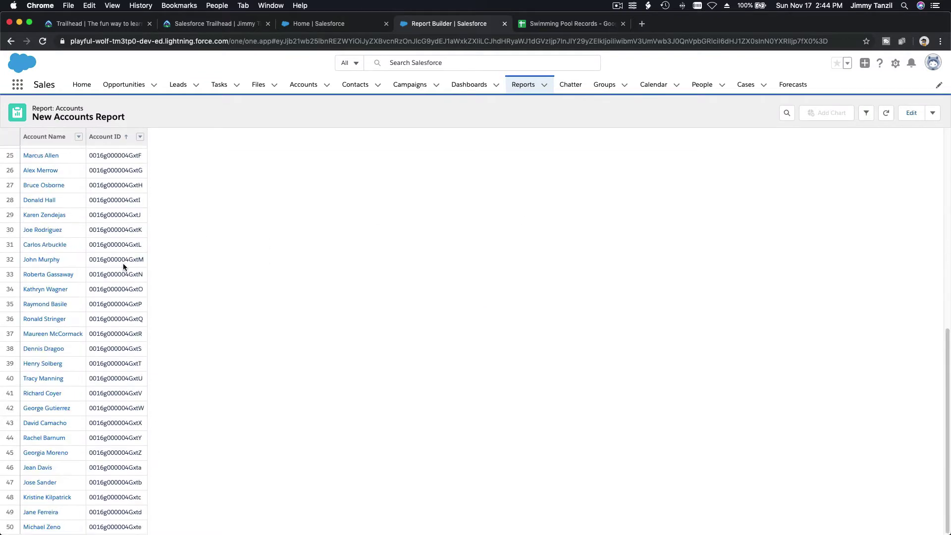
scroll(124, 265, "up", 10)
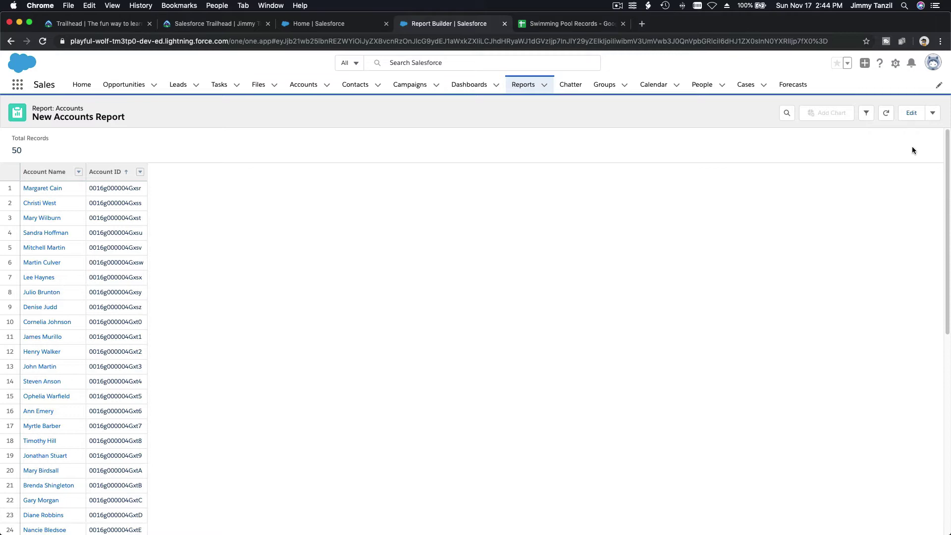
left_click(933, 113)
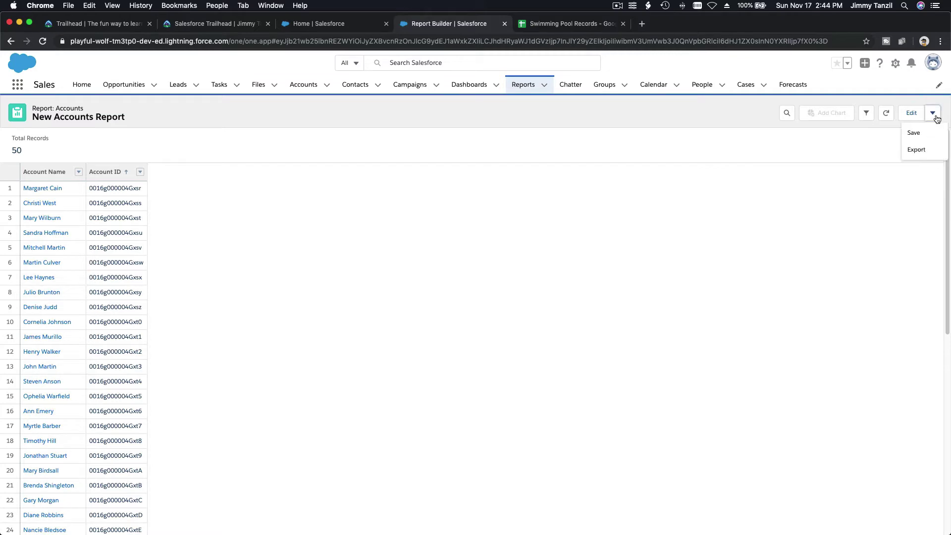
left_click(924, 150)
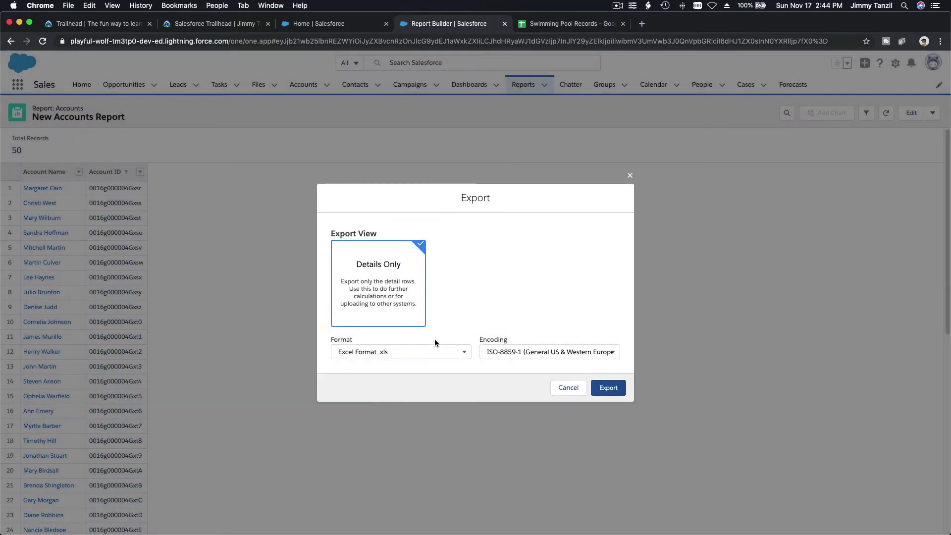
left_click(444, 351)
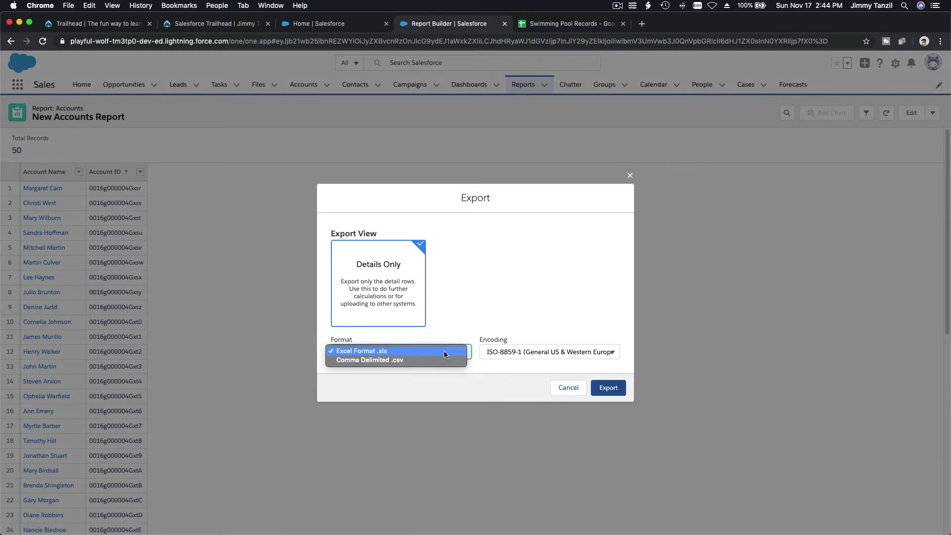
left_click(444, 357)
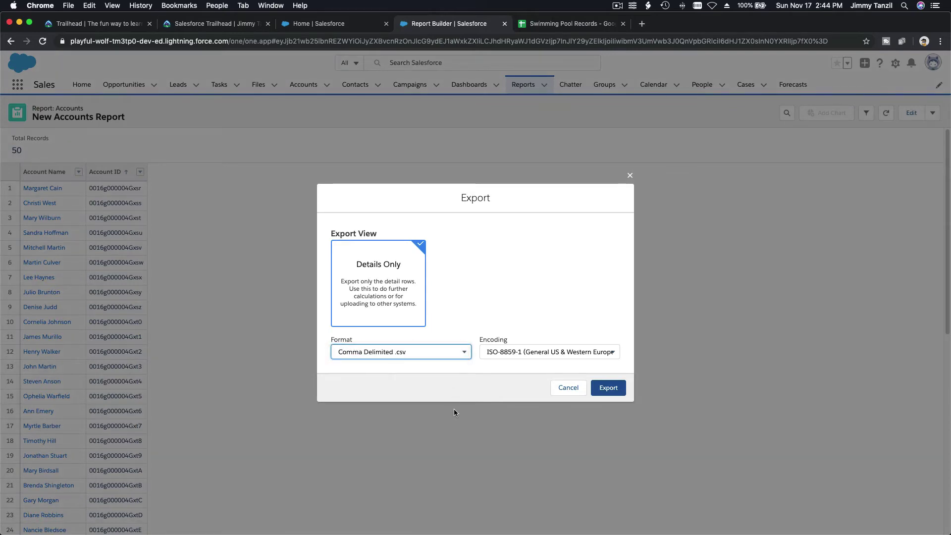
left_click(609, 388)
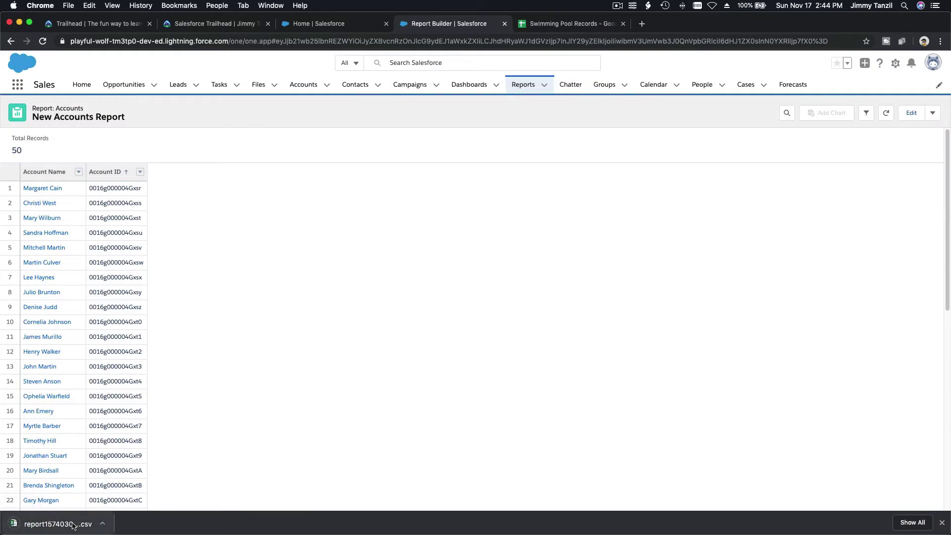
left_click(57, 526)
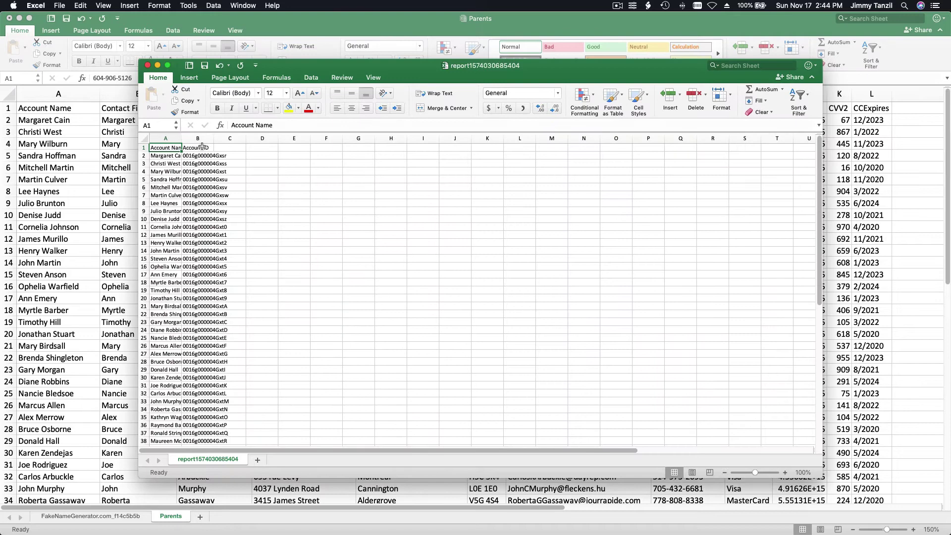
Auto-fit the report sheet's columns and copy its Account ID column.
left_click(144, 139)
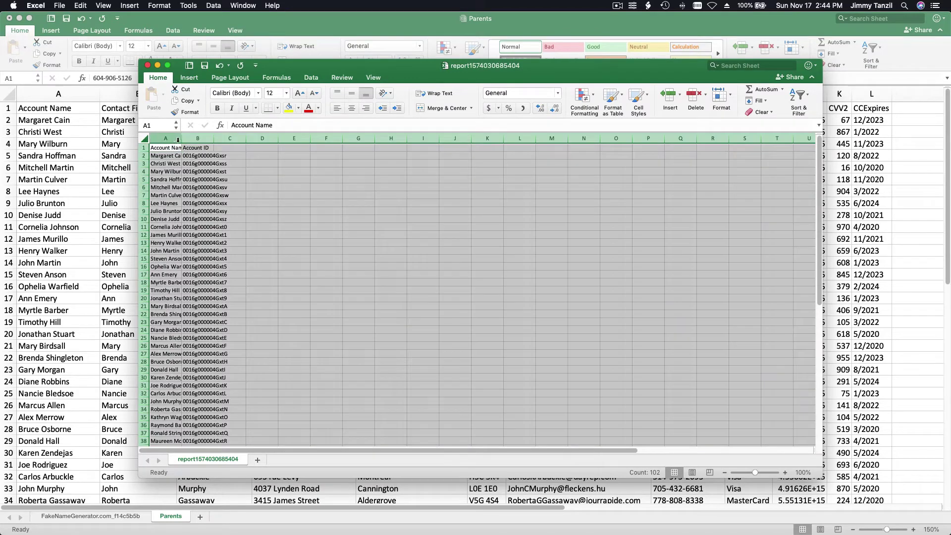
double_click(181, 139)
left_click(272, 179)
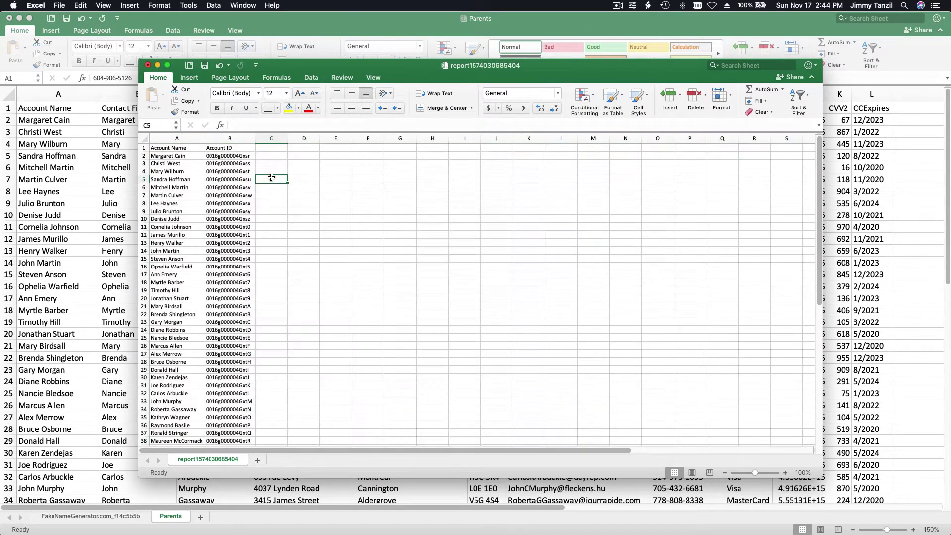
left_click(238, 139)
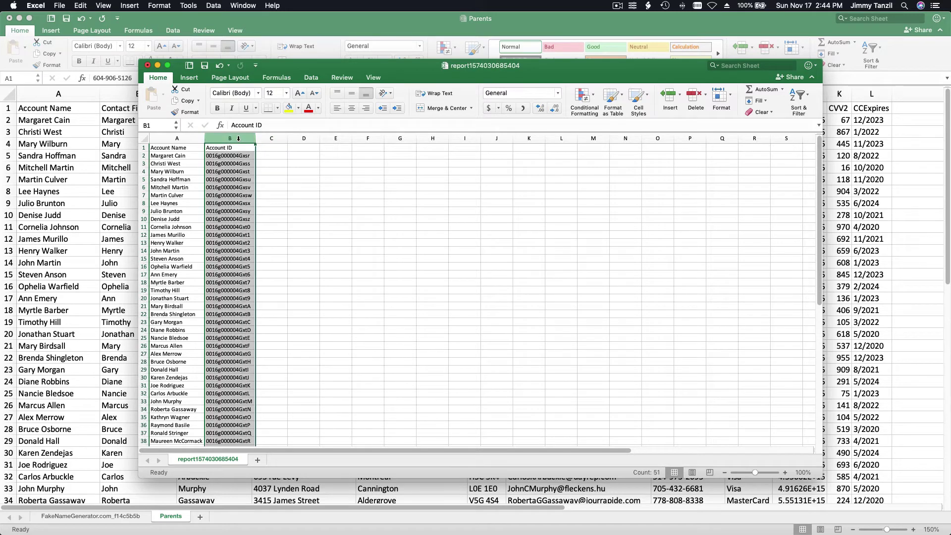
right_click(240, 164)
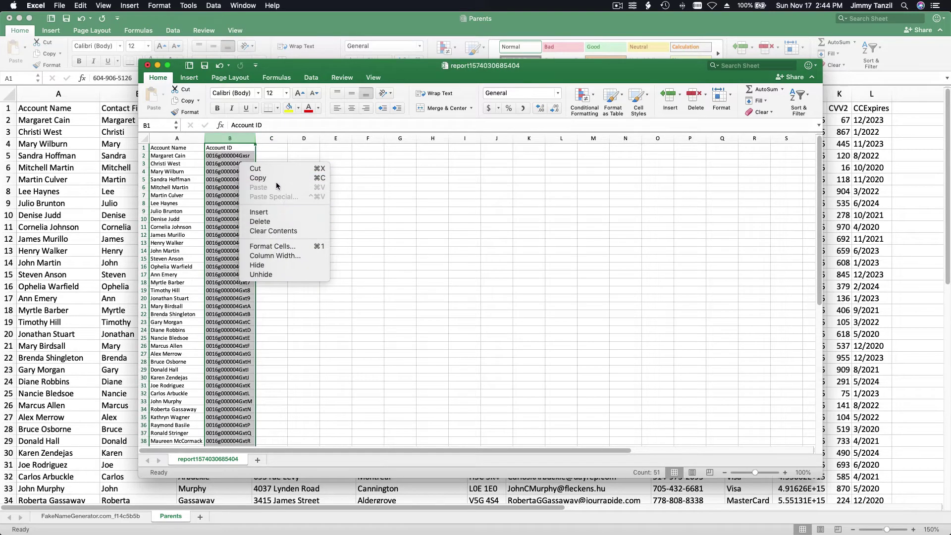
left_click(275, 179)
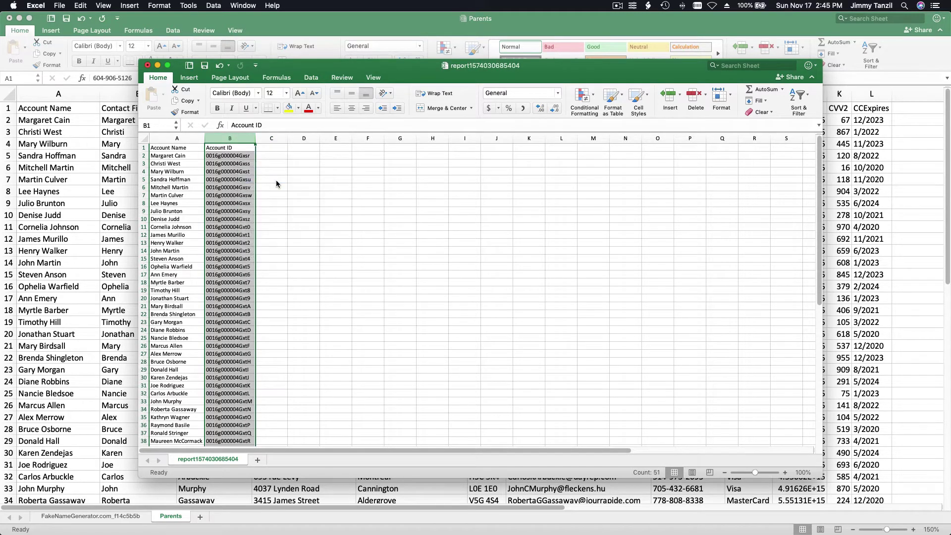
Insert the copied Account IDs as the new column A of the Parents sheet.
left_click(112, 156)
left_click(50, 92)
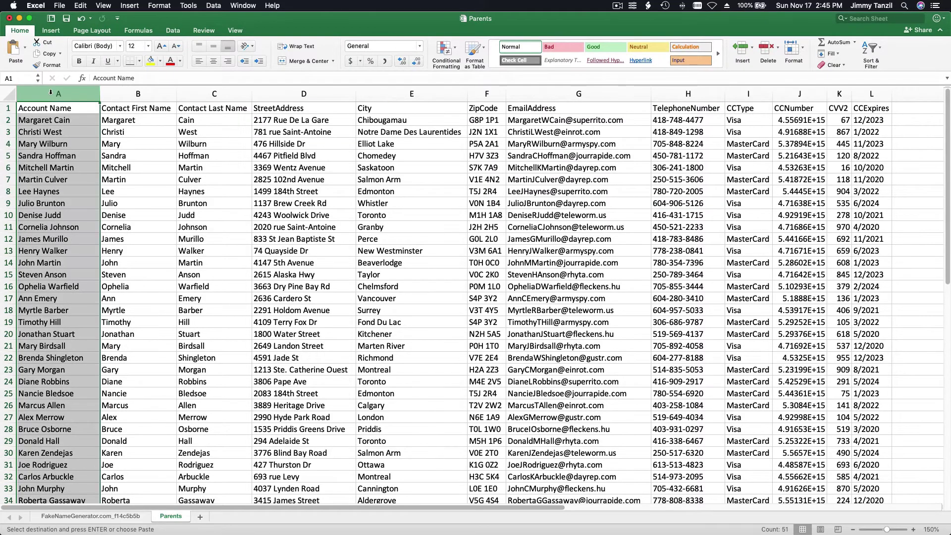
right_click(51, 93)
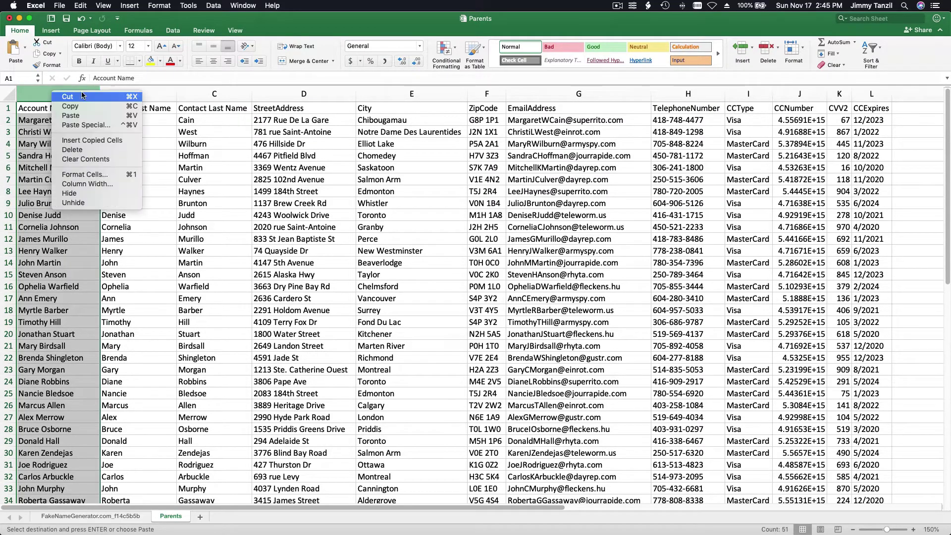
left_click(99, 141)
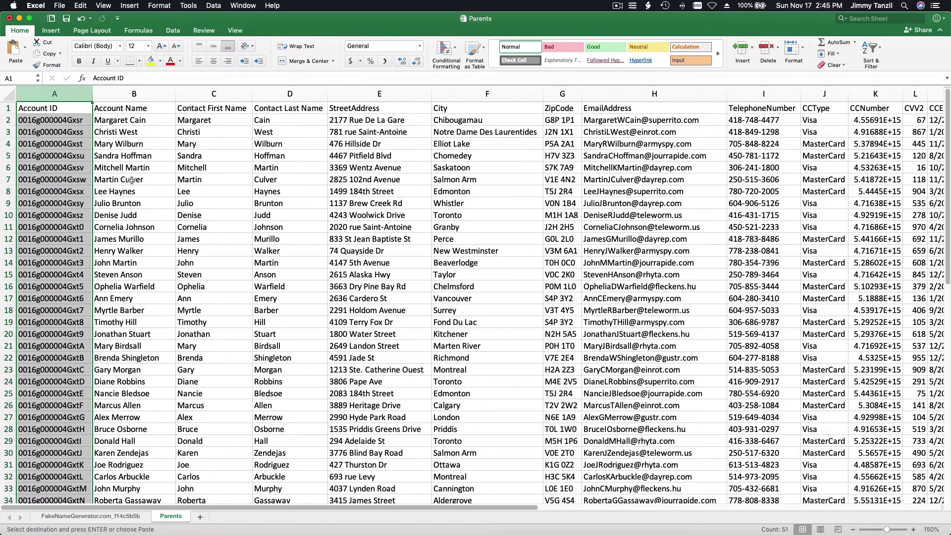
Delete the Account Name column (column B) from the Parents sheet.
left_click(69, 118)
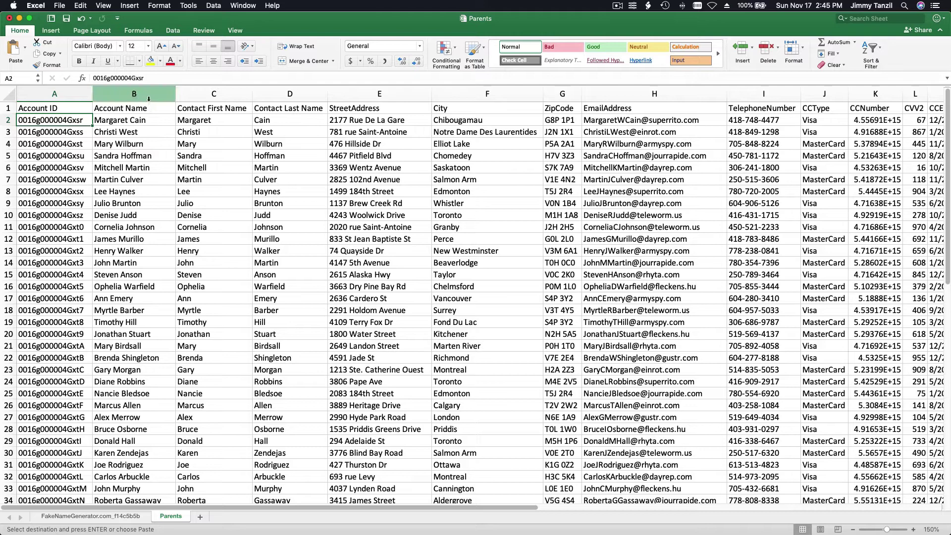
left_click(149, 99)
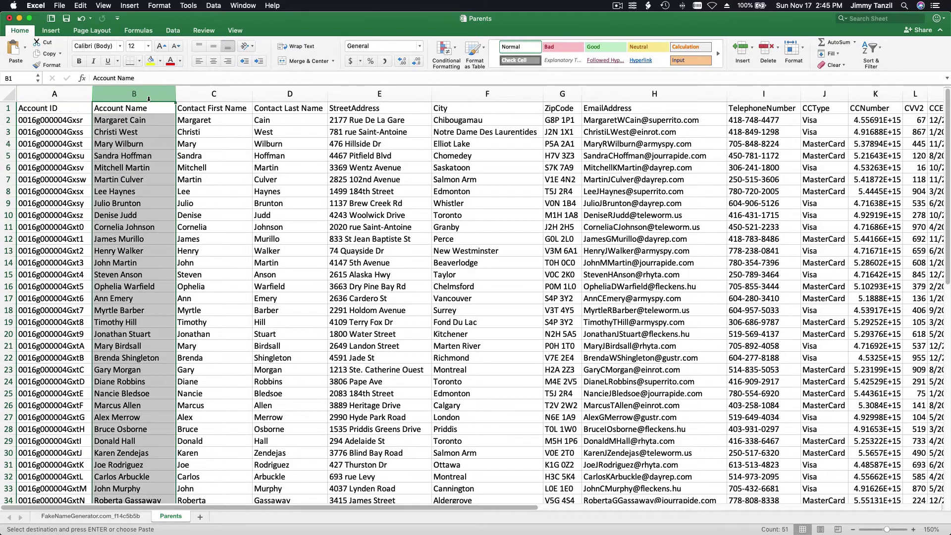
right_click(144, 141)
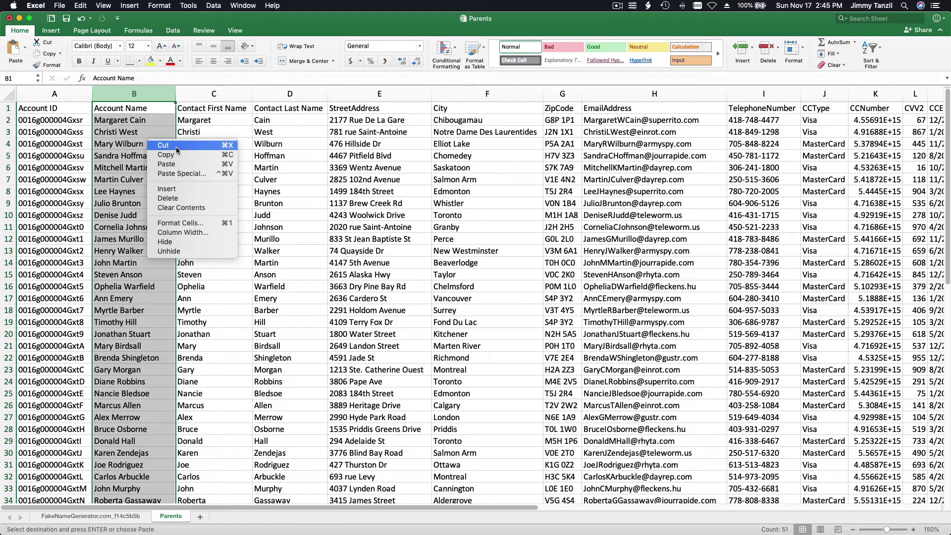
left_click(181, 198)
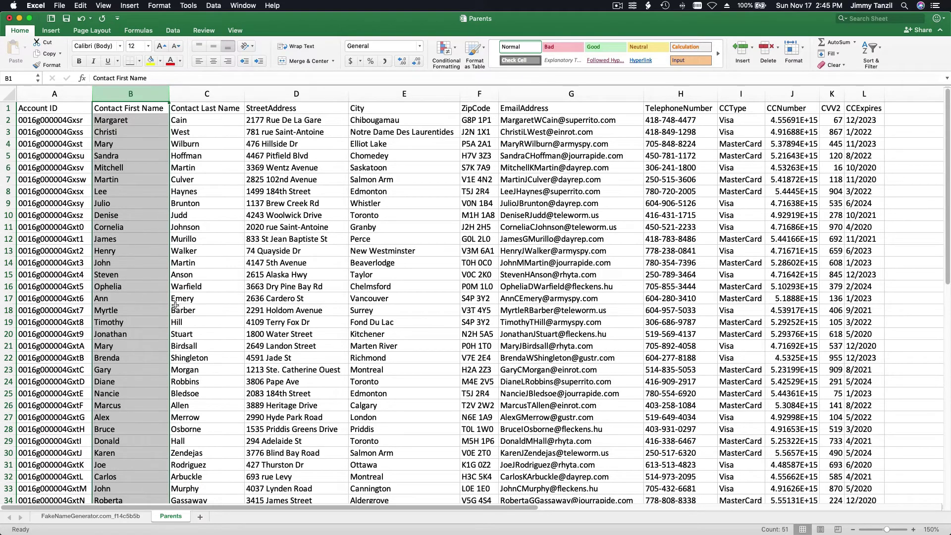
Delete the already-used name rows 2–51 from the FakeNameGenerator sheet.
left_click(97, 518)
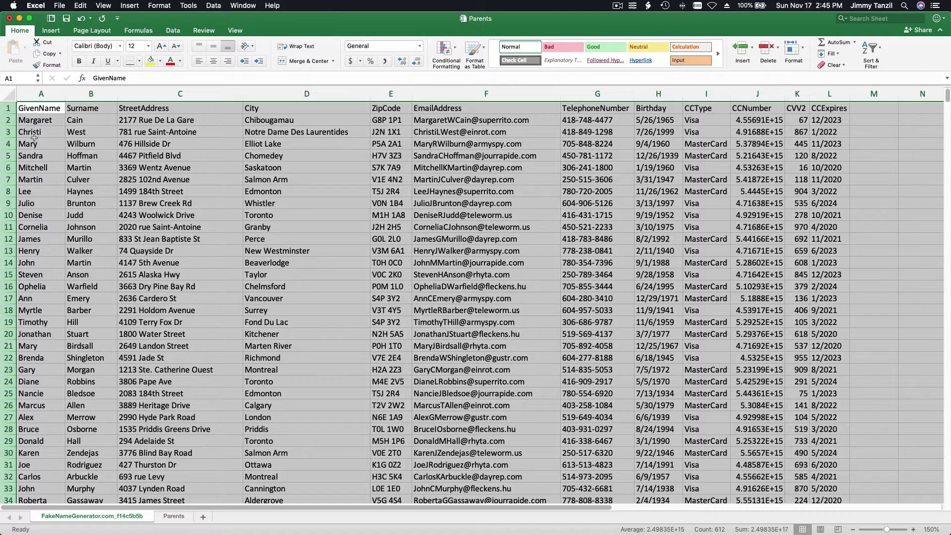
left_click(37, 123)
left_click(10, 120)
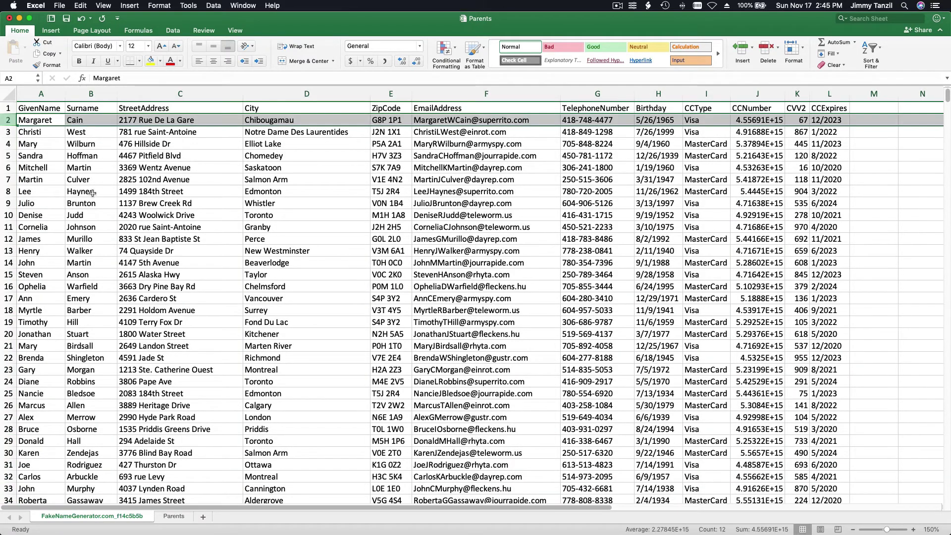
scroll(95, 194, "down", 15)
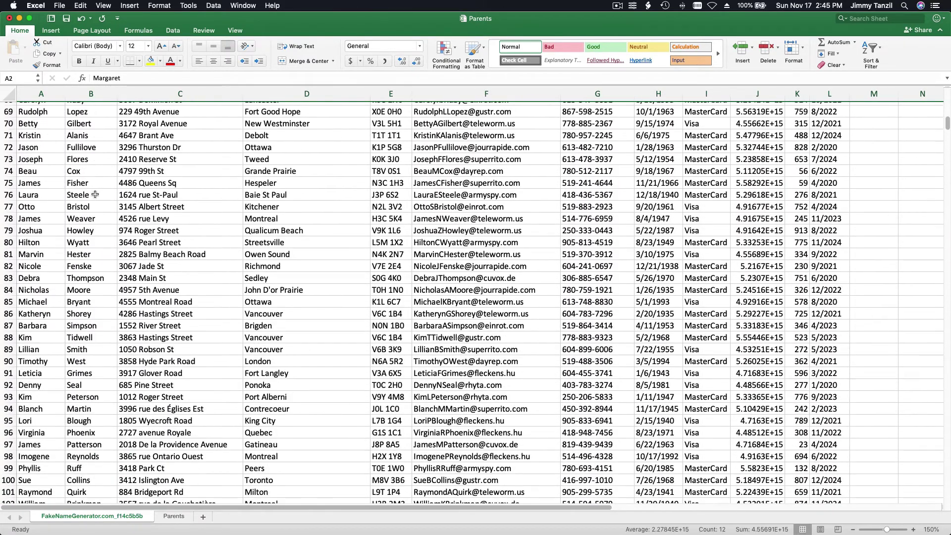
scroll(95, 194, "up", 6)
scroll(95, 194, "up", 3)
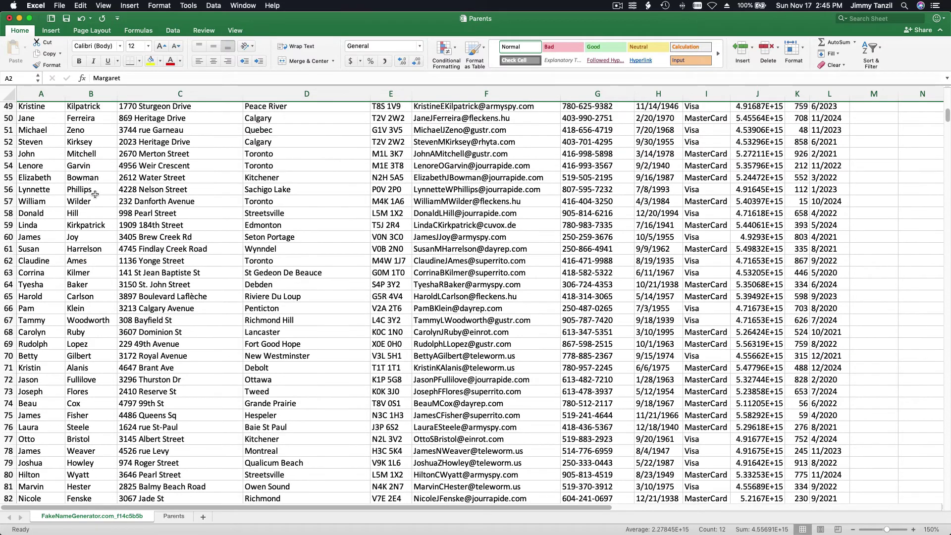
left_click(10, 174, "shift")
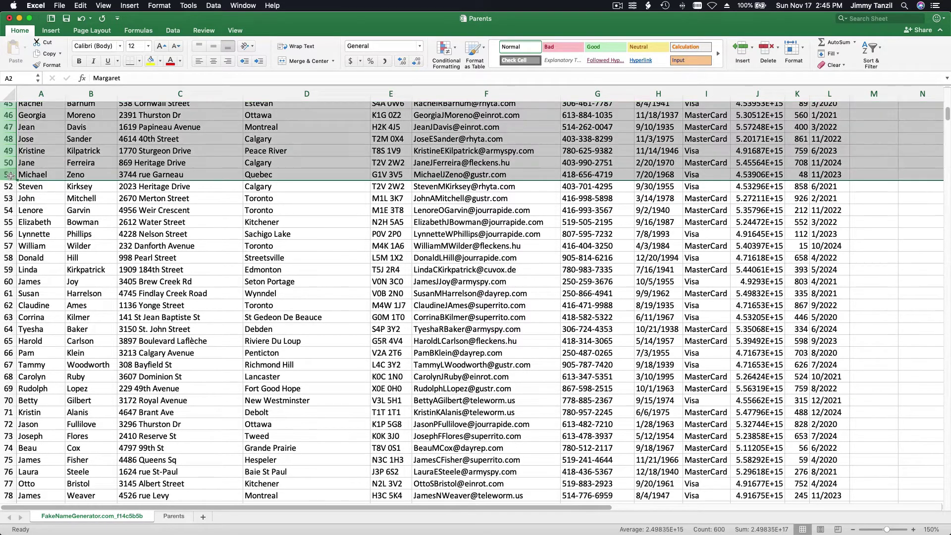
right_click(76, 175)
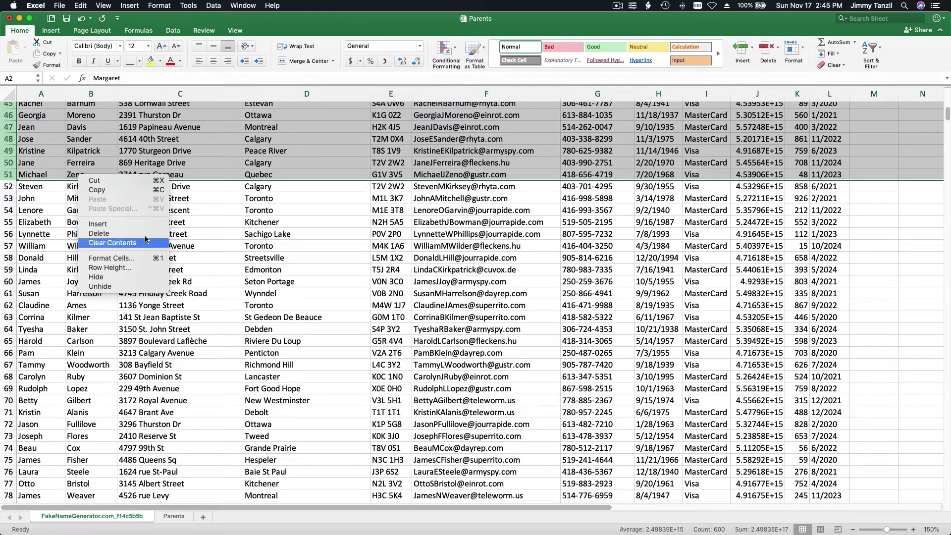
left_click(114, 233)
Copy the next 50 first names in A2:A51, Steven through Raymond.
scroll(181, 237, "up", 15)
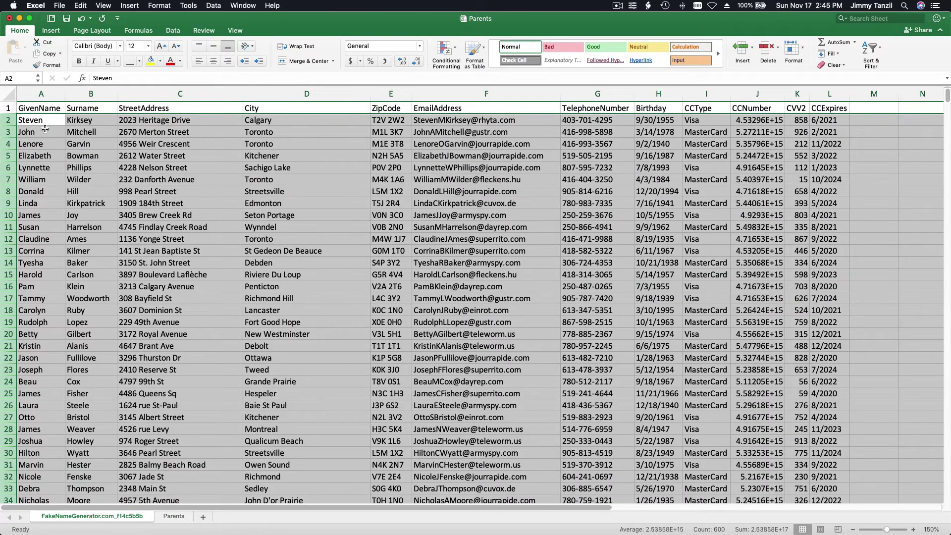
left_click(43, 124)
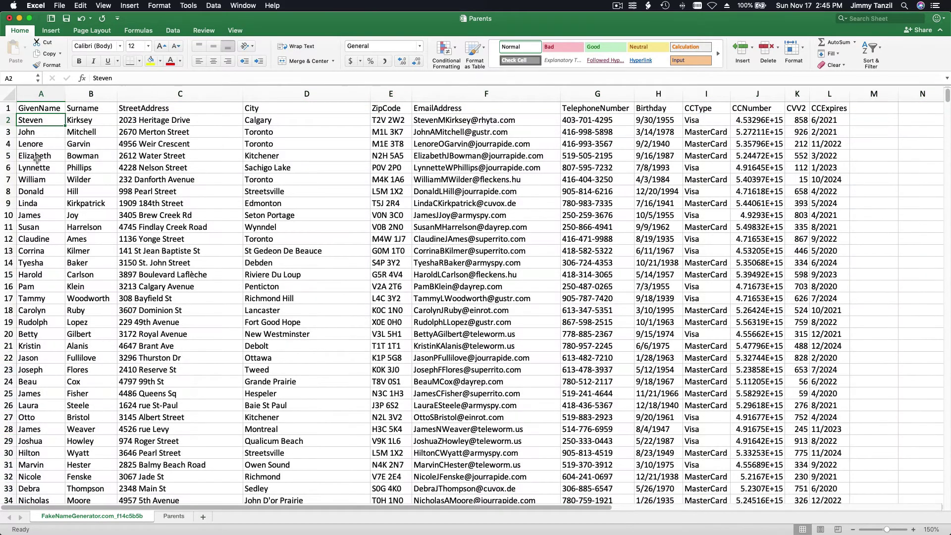
scroll(37, 158, "down", 11)
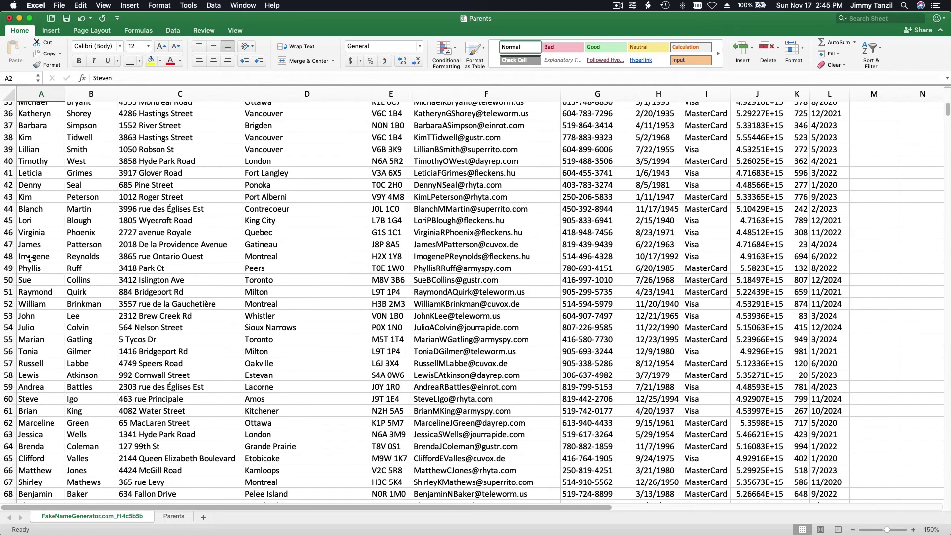
left_click(37, 291, "shift")
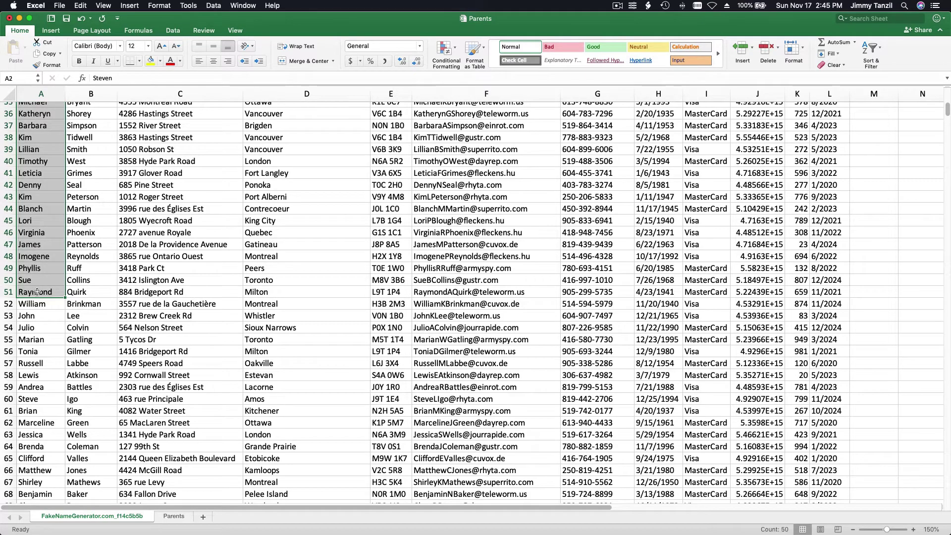
scroll(38, 291, "up", 11)
key("super+c")
scroll(37, 293, "down", 7)
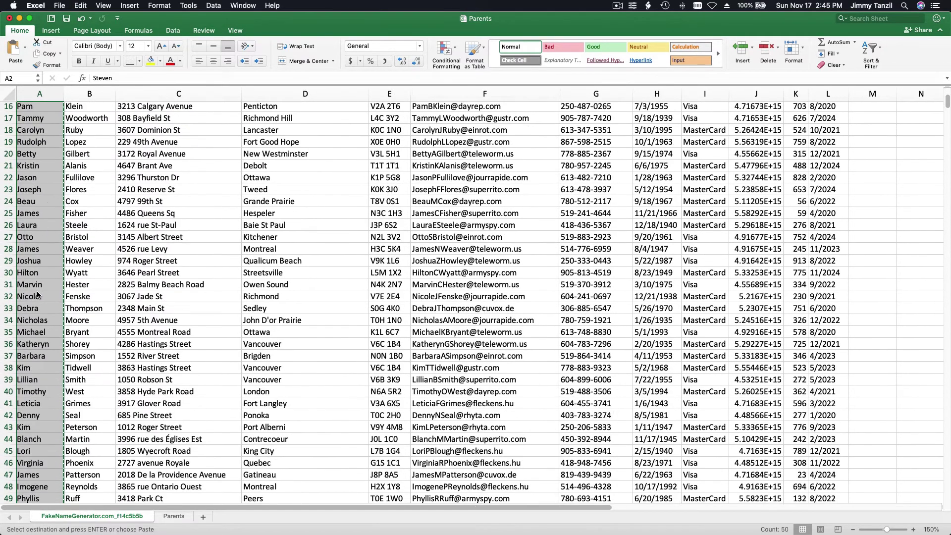
scroll(37, 294, "down", 1)
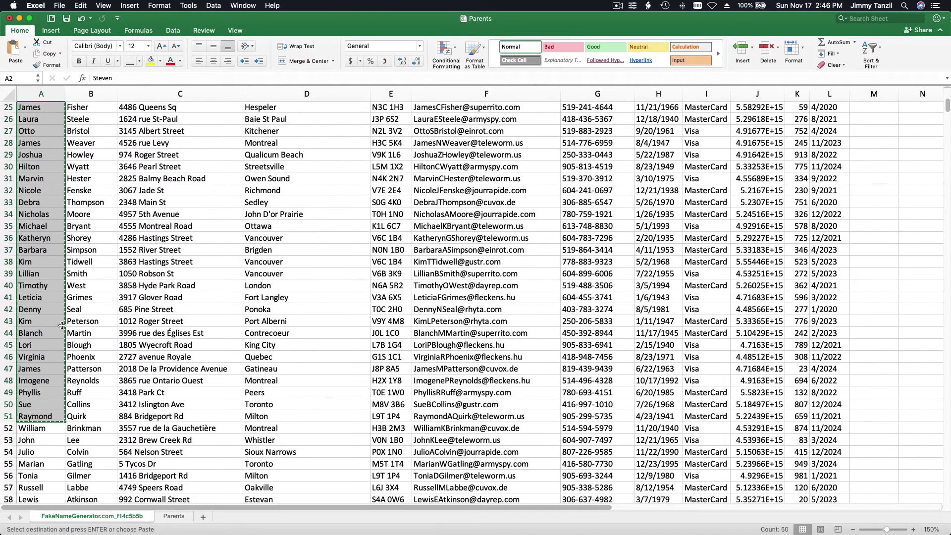
Paste the copied first names into the Parents sheet starting at B2.
left_click(173, 516)
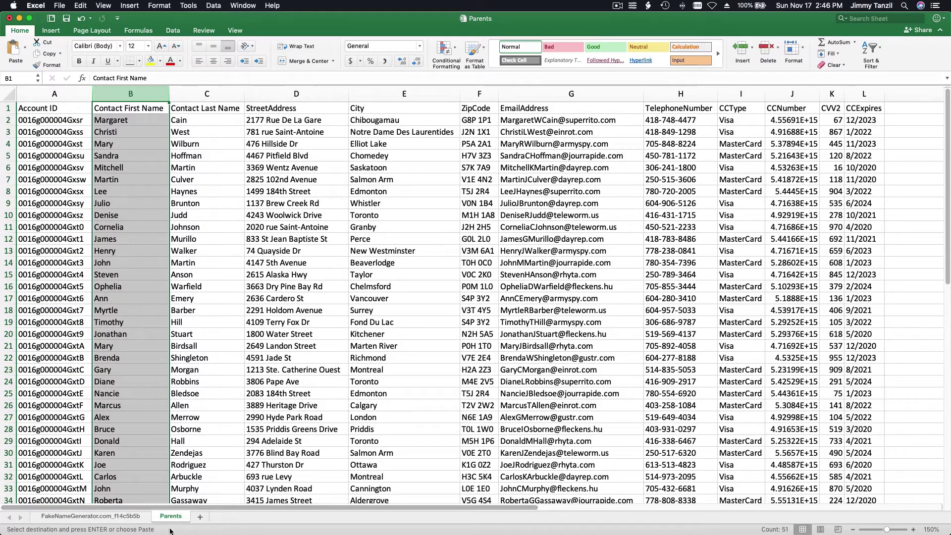
left_click(132, 126)
left_click(128, 119)
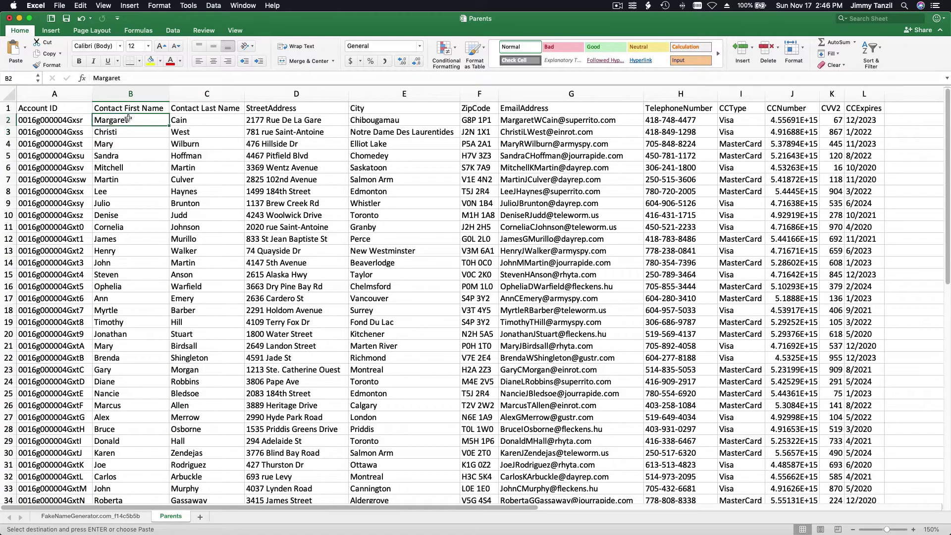
key("super+v")
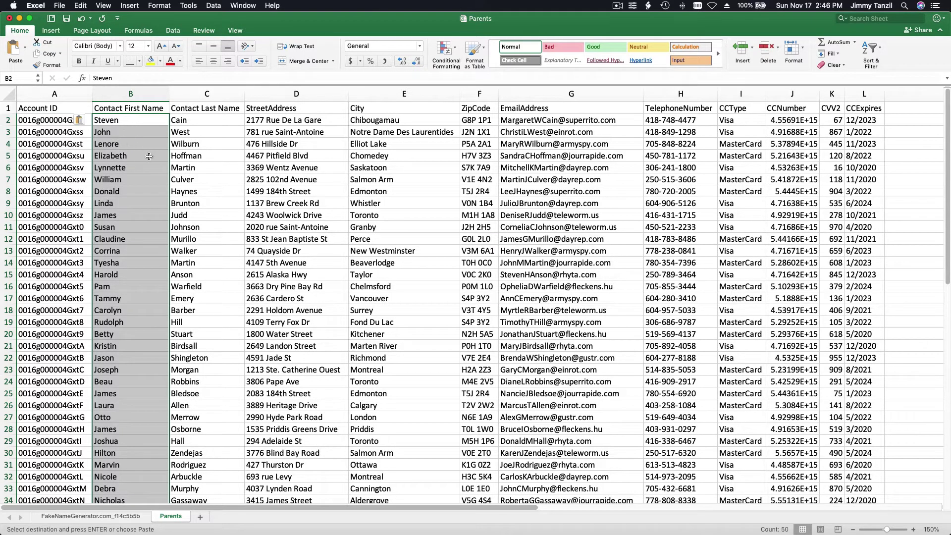
left_click(149, 156)
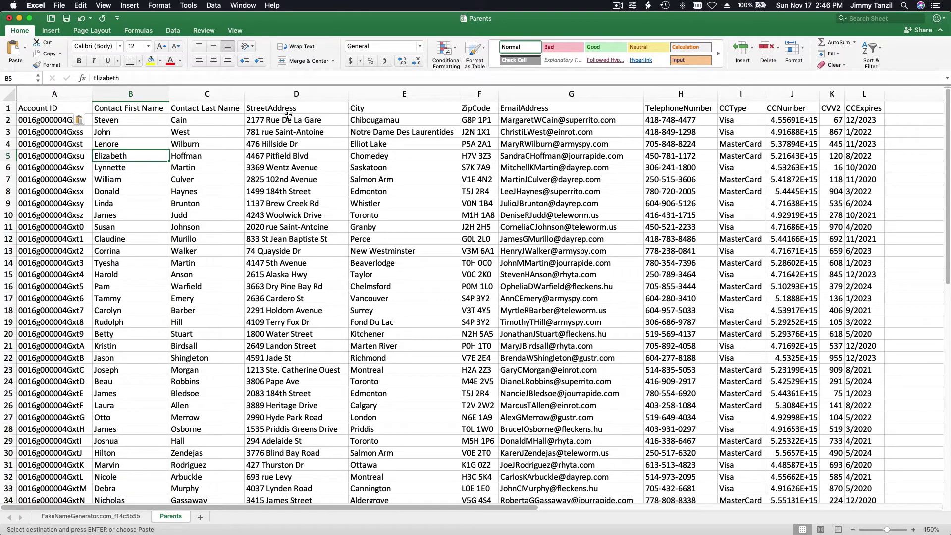
Delete columns D through L, StreetAddress to CCExpires, from the Parents sheet.
left_click(294, 94)
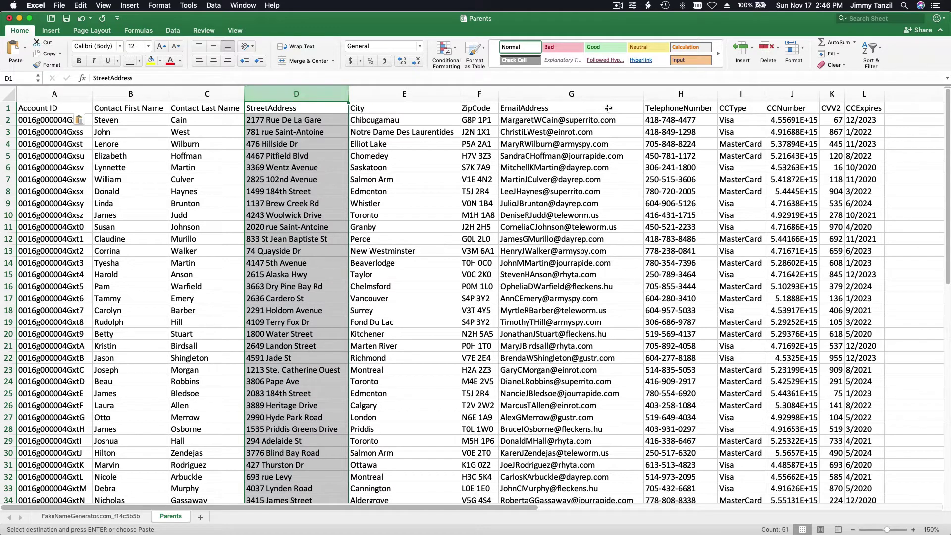
left_click(860, 94, "shift")
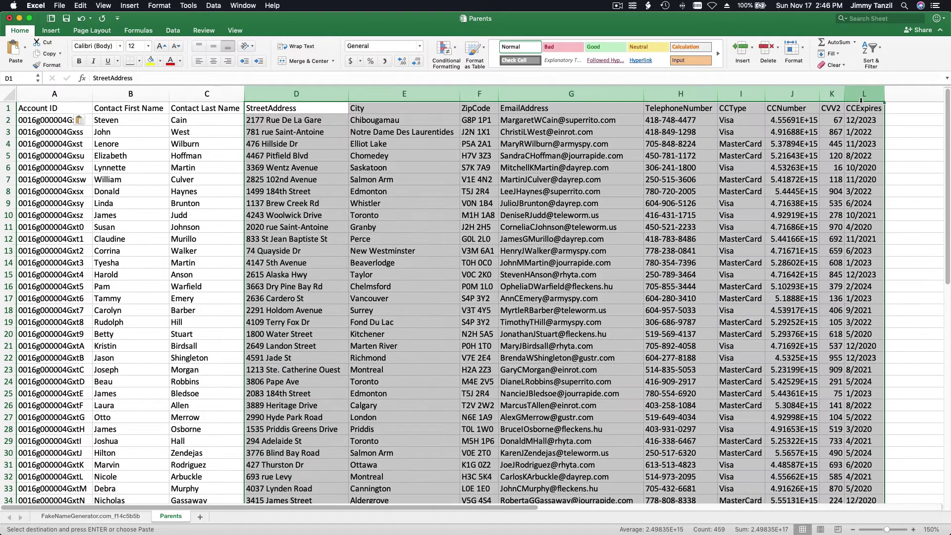
right_click(721, 186)
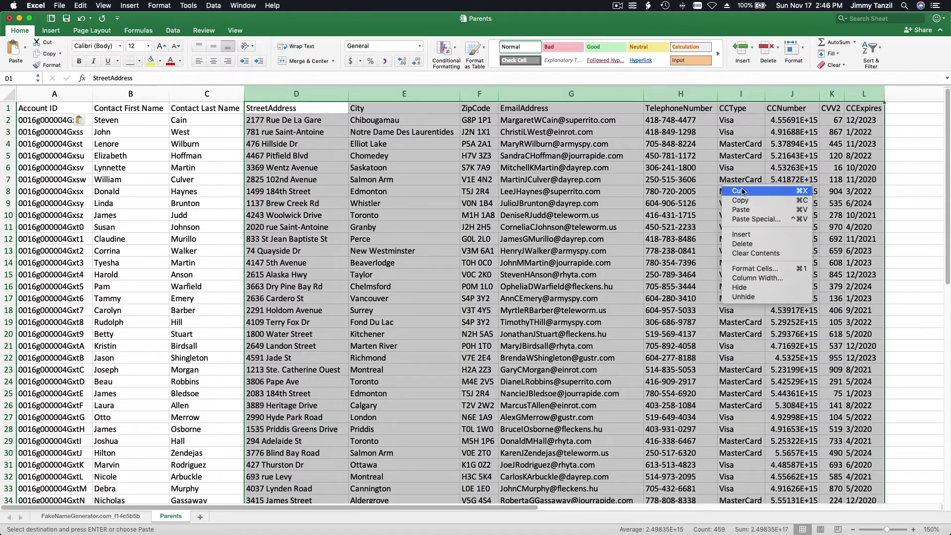
left_click(744, 243)
left_click(458, 204)
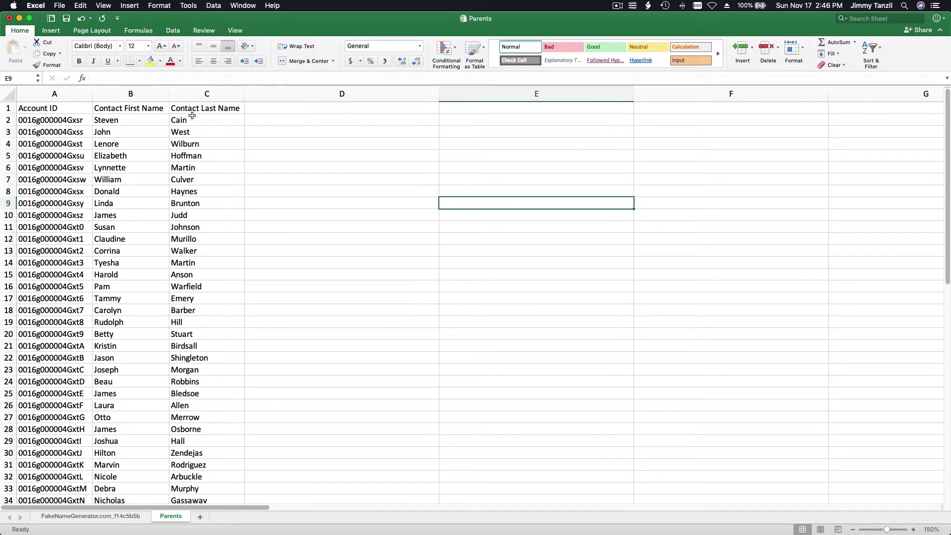
left_click(296, 143)
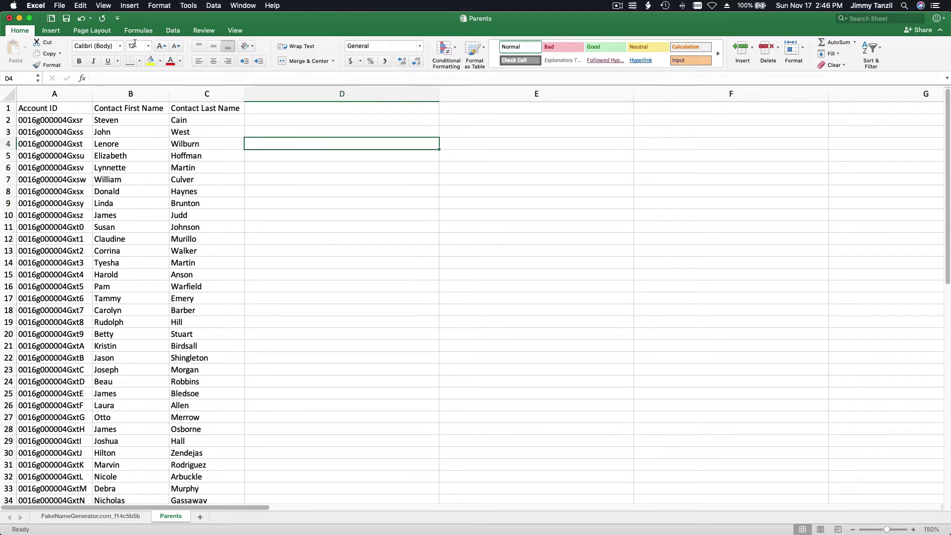
Save the trimmed sheet to Downloads as a CSV UTF-8 file named 'Students'.
left_click(62, 6)
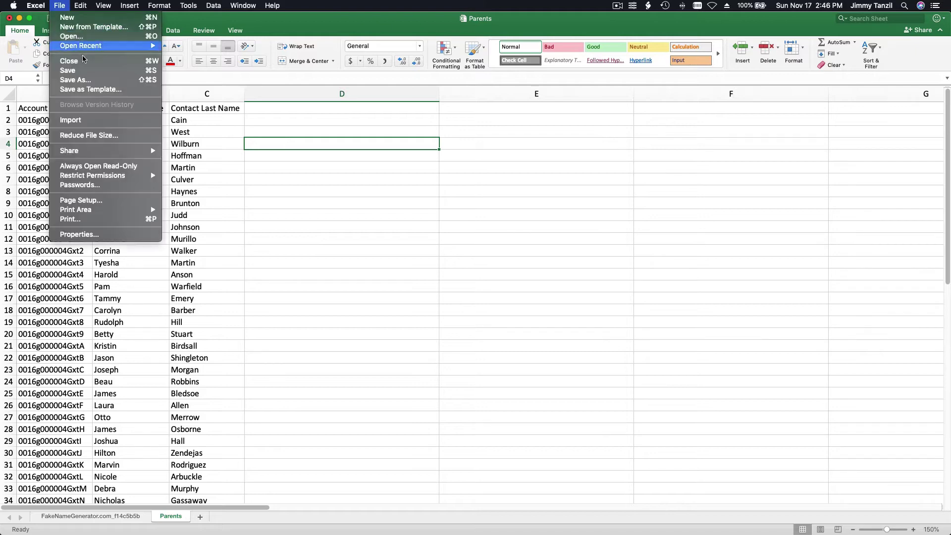
left_click(94, 83)
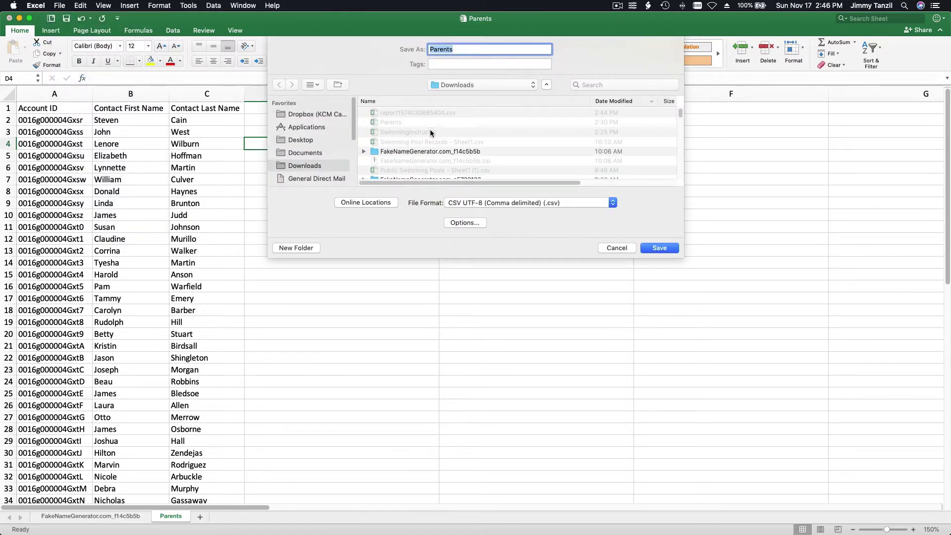
type("Stud")
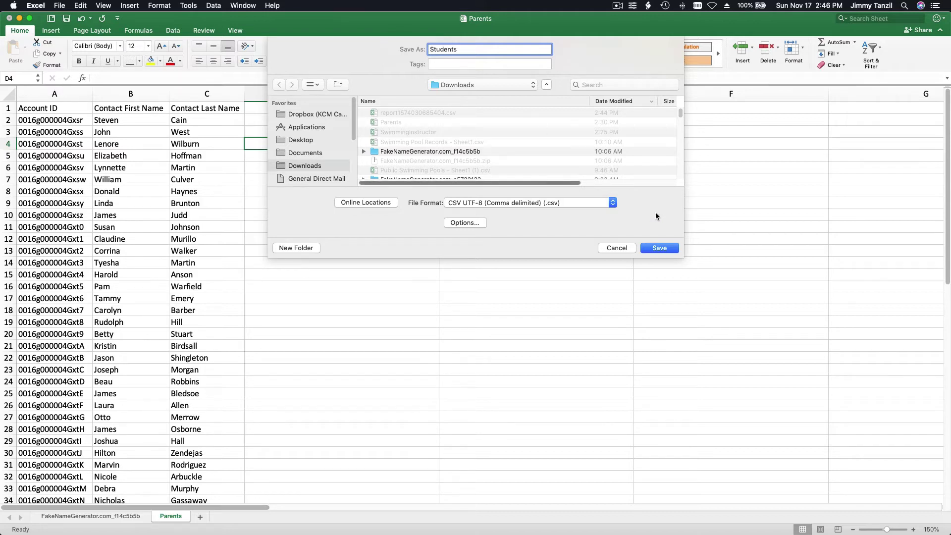
left_click(659, 247)
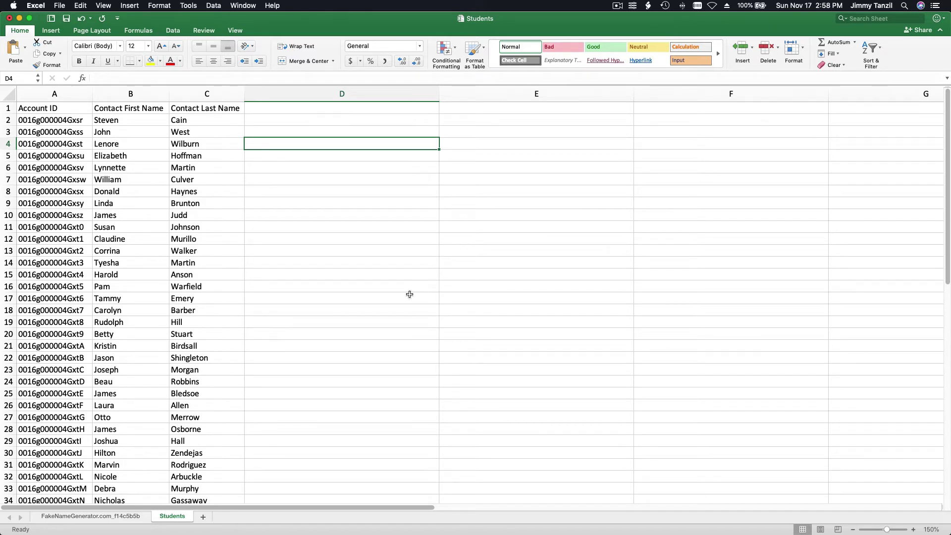
mouse_move(442, 520)
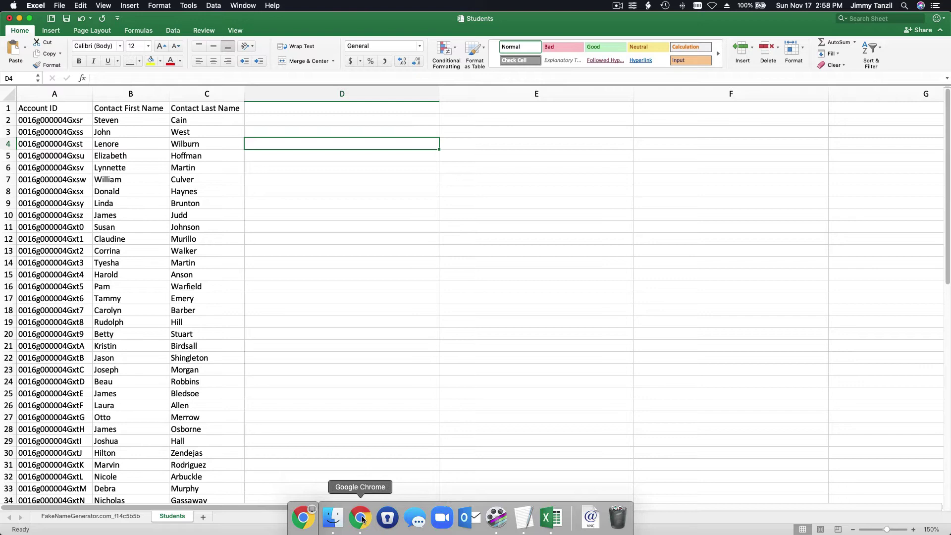
Switch to Chrome's Salesforce Home tab and close the Data Import Wizard, Report Builder and Swimming Pool Records tabs.
left_click(362, 519)
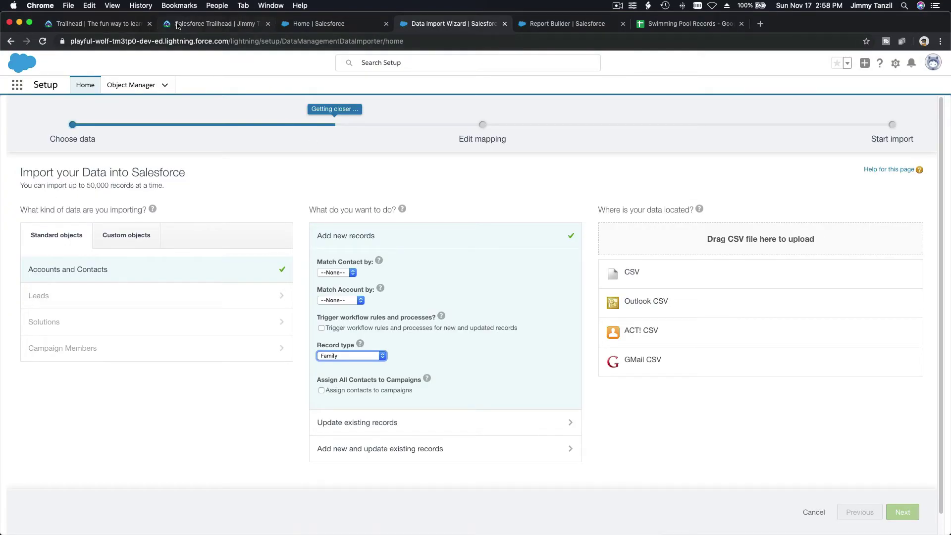
left_click(110, 26)
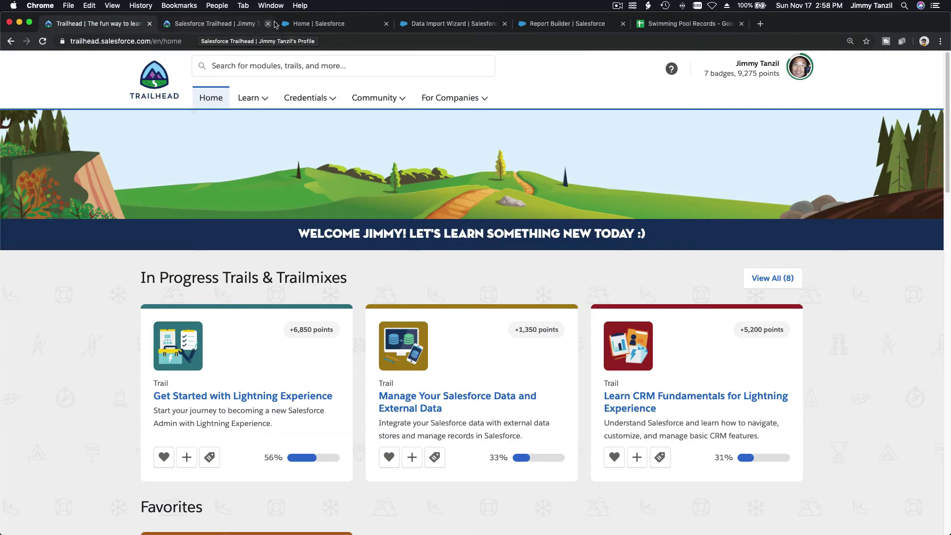
left_click(375, 24)
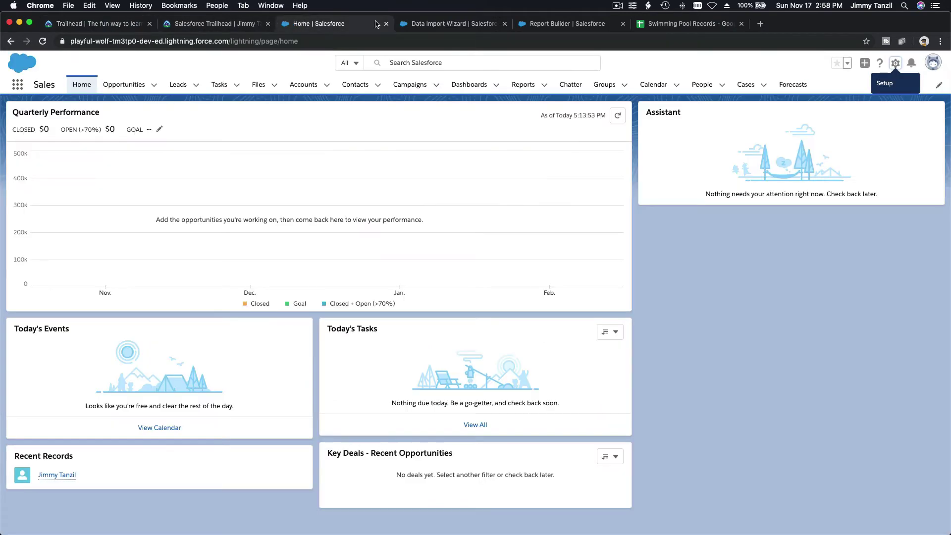
left_click(504, 24)
left_click(504, 24)
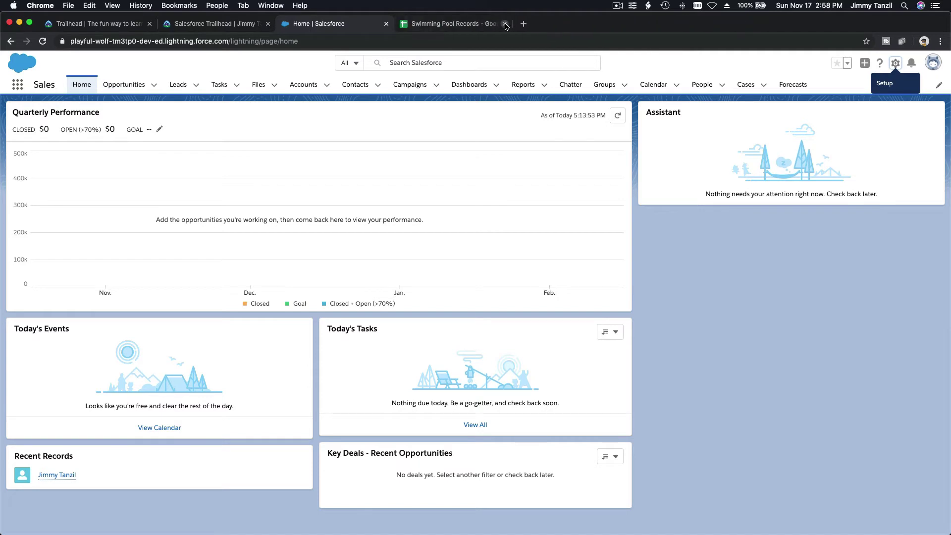
left_click(504, 24)
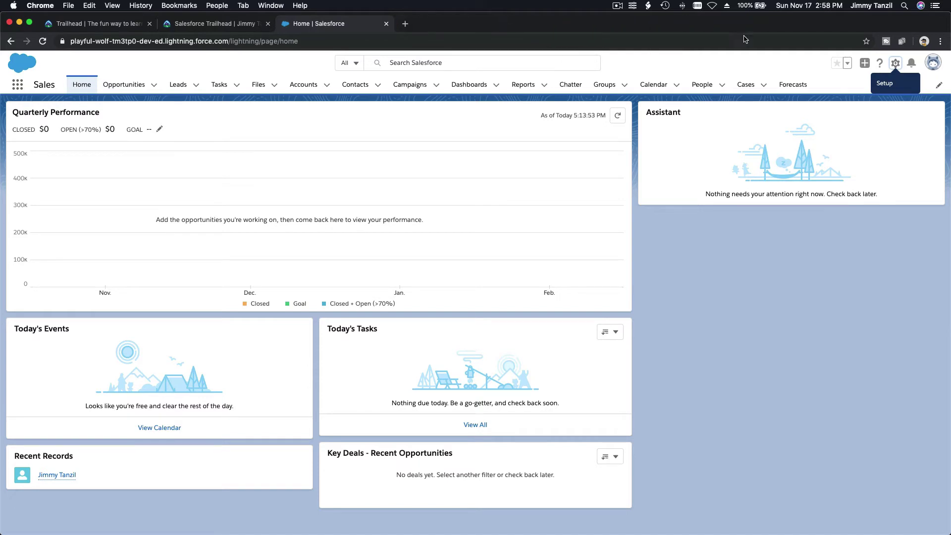
left_click(895, 65)
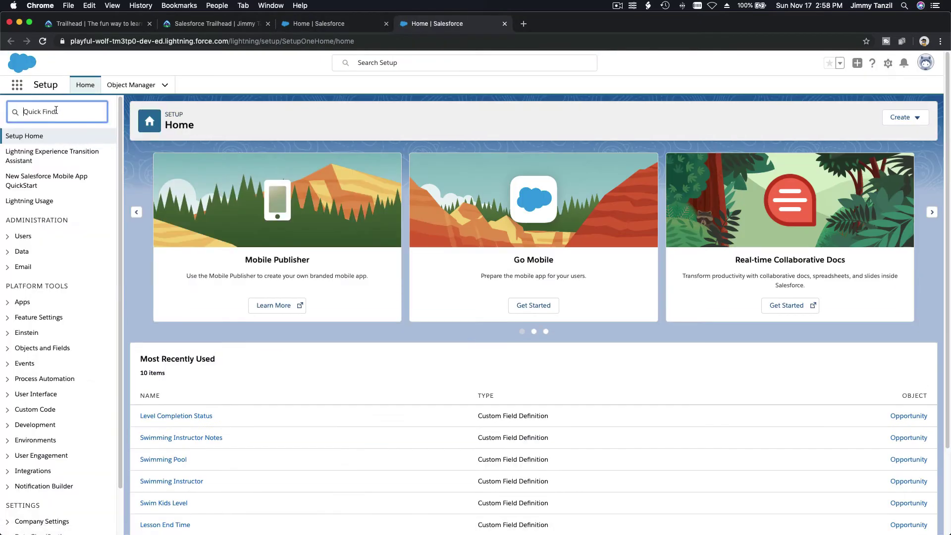
Find Users through the Setup Quick Find box and open the administrator's user record for editing.
type("users")
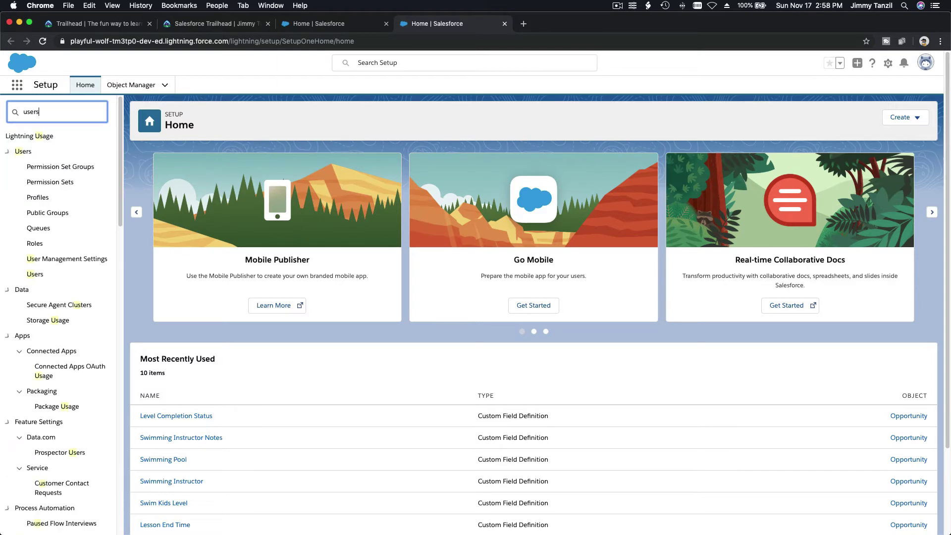
left_click(34, 260)
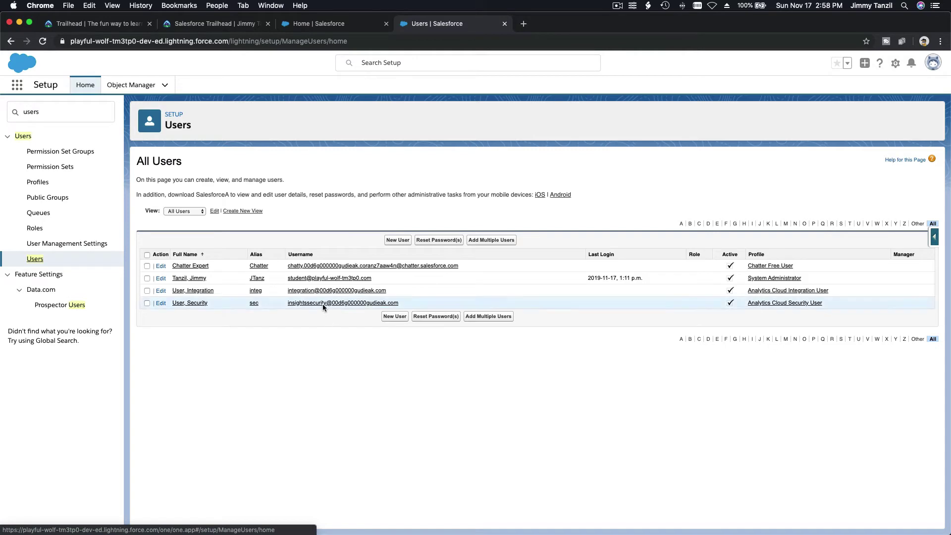
left_click(160, 278)
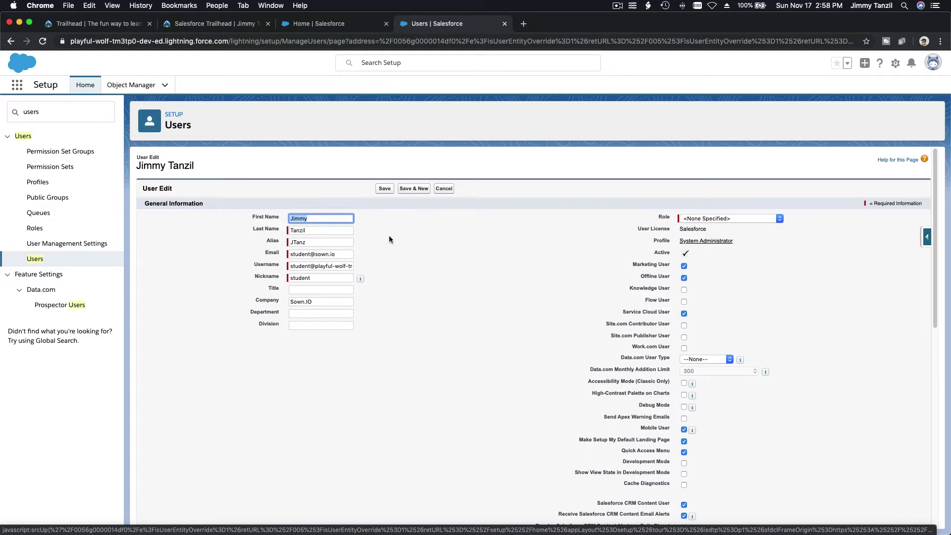
Check the administrator's email address and username, then cancel the edit without saving.
triple_click(337, 255)
left_click(439, 232)
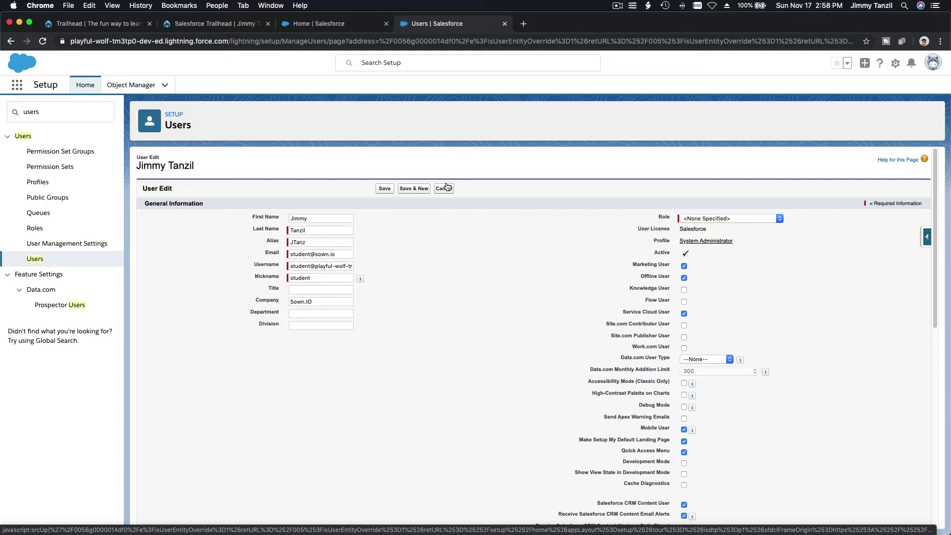
triple_click(334, 268)
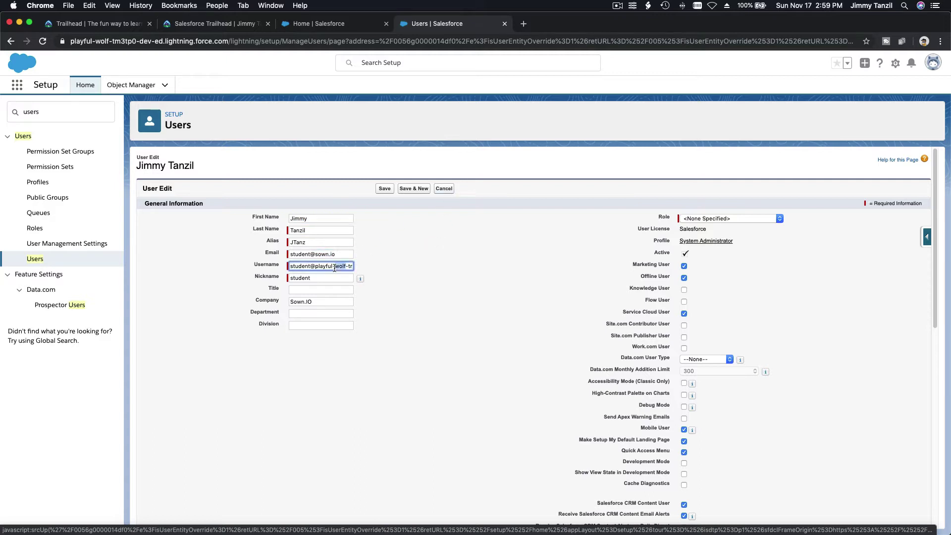
triple_click(335, 268)
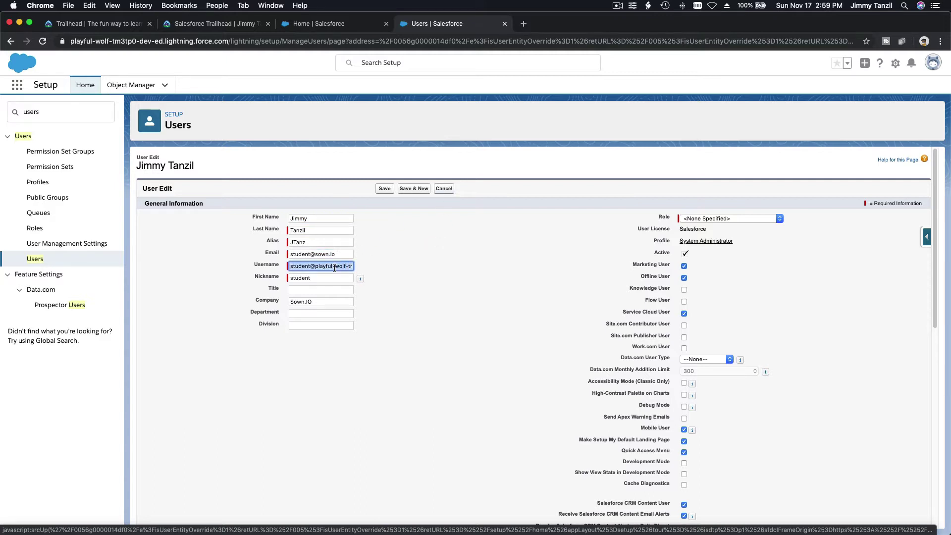
left_click(424, 251)
left_click(443, 189)
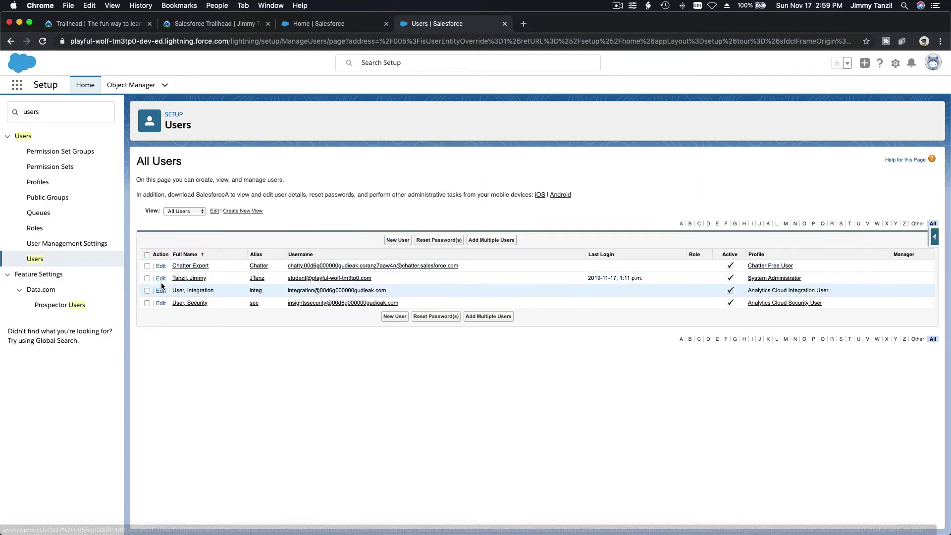
Reset the administrator user's password, set a new one, and store the login in Chrome.
left_click(147, 278)
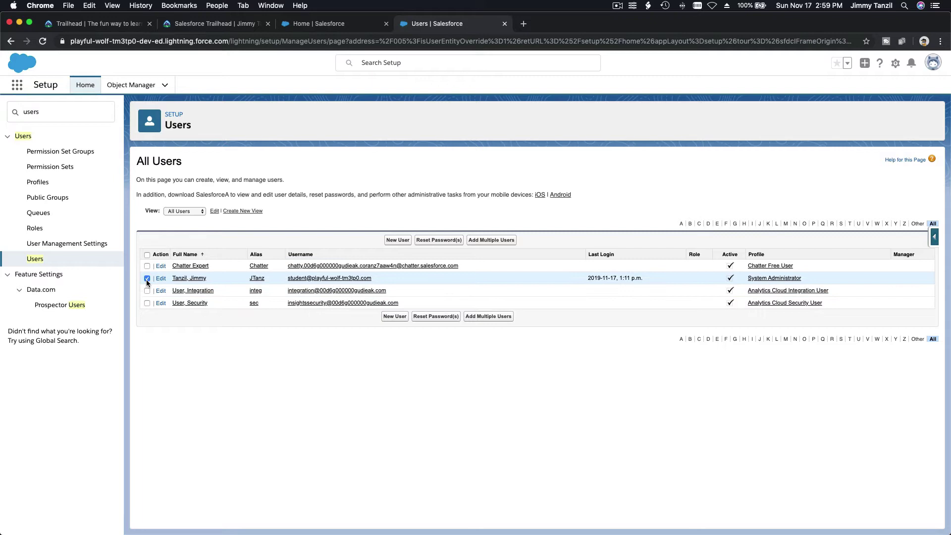
left_click(439, 240)
left_click(564, 99)
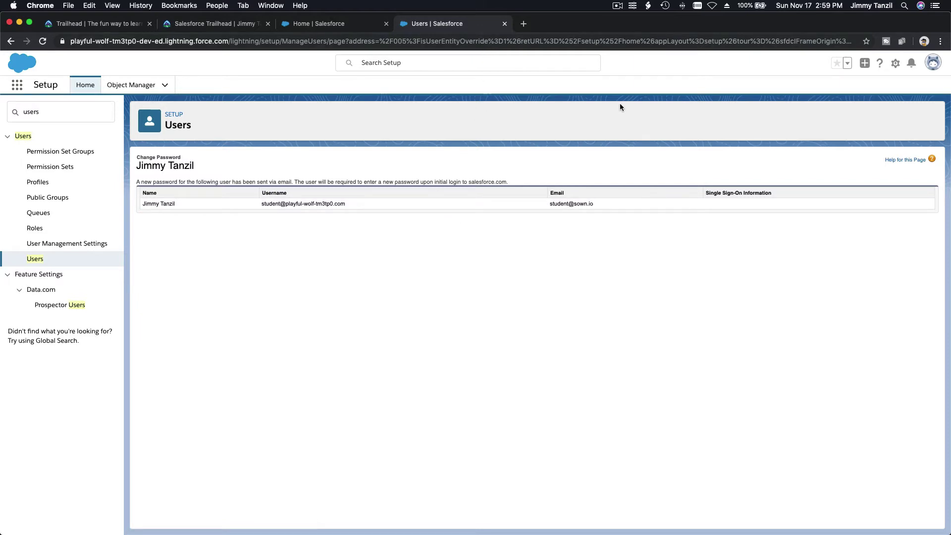
left_click(618, 6)
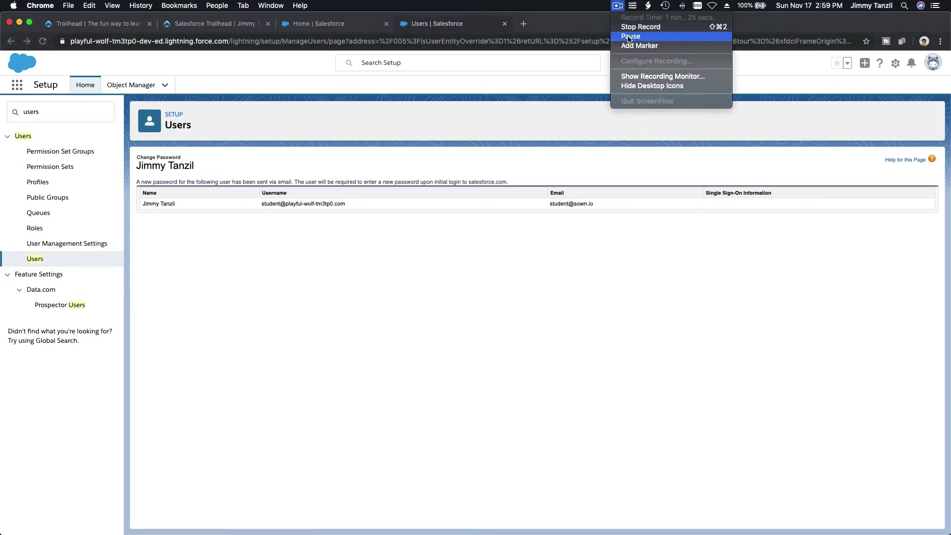
left_click(629, 39)
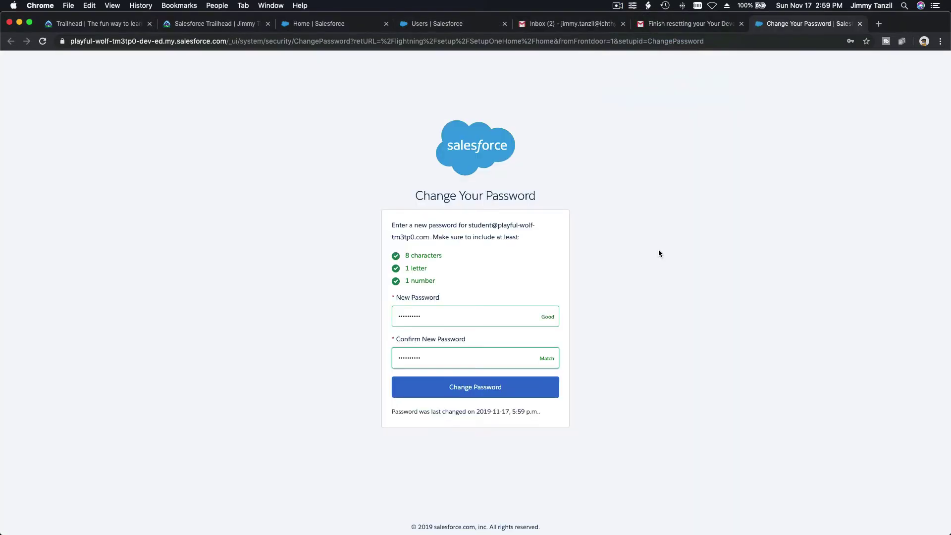
left_click(470, 395)
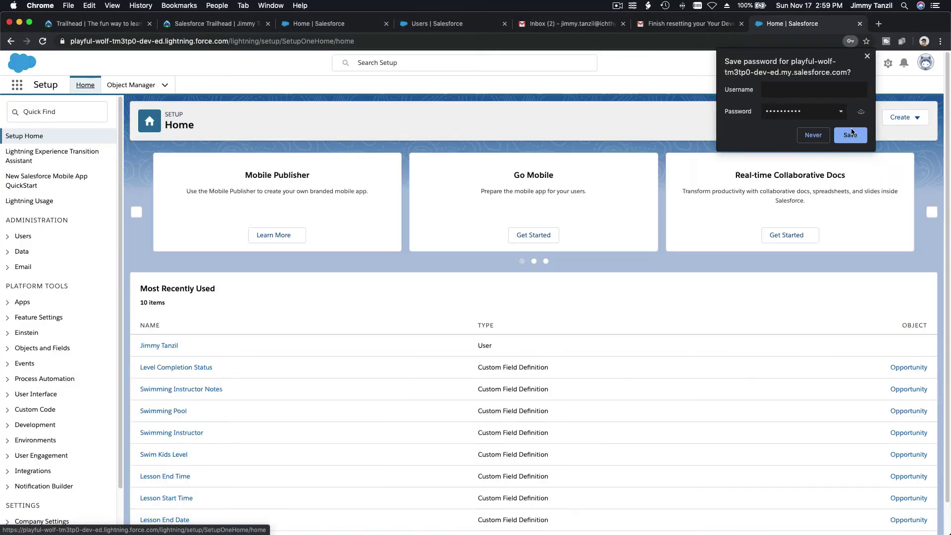
left_click(850, 136)
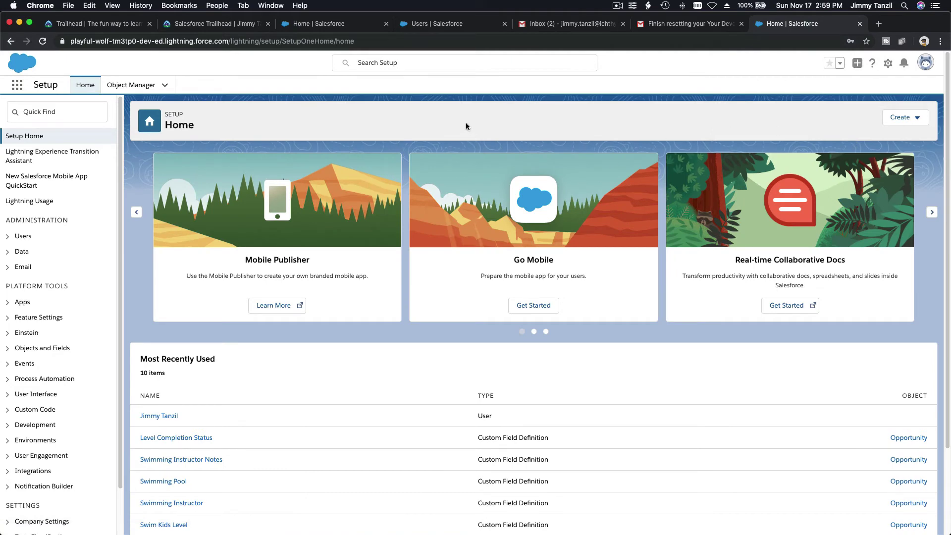
Launch Data Loader from Spotlight and start a new Insert operation.
key("super+space")
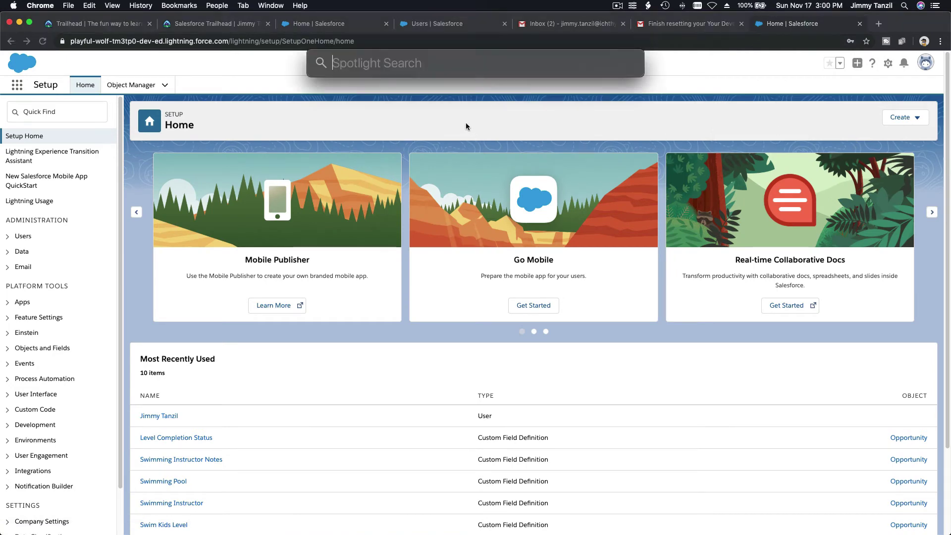
type("data")
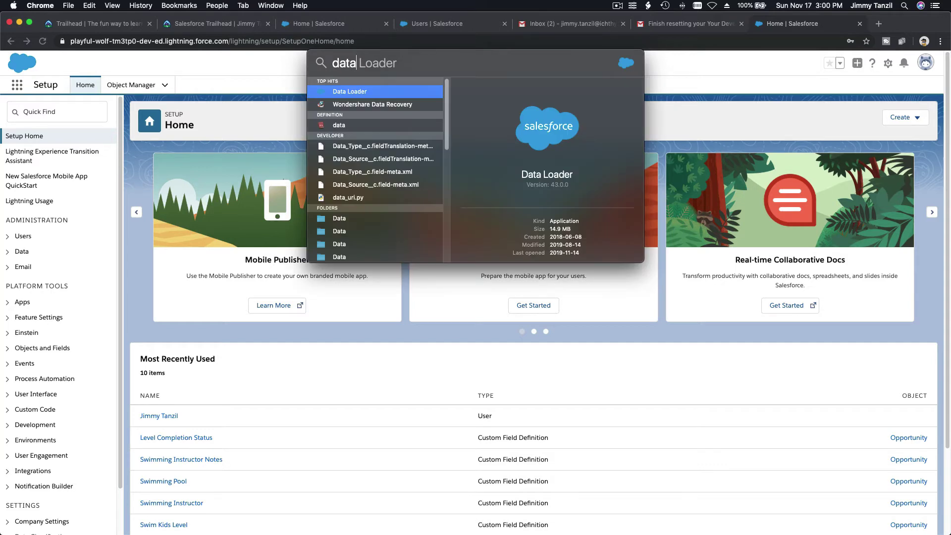
key("Return")
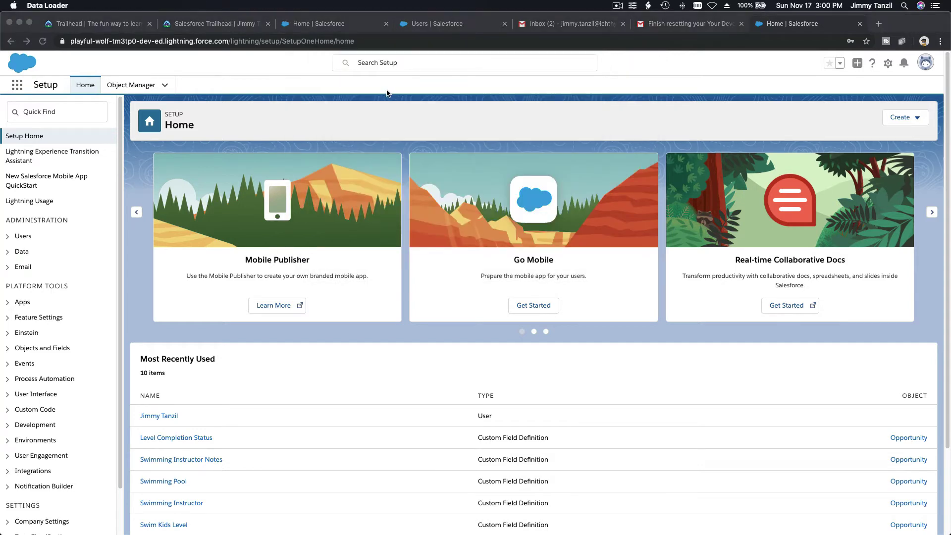
left_click_drag(212, 23, 421, 234)
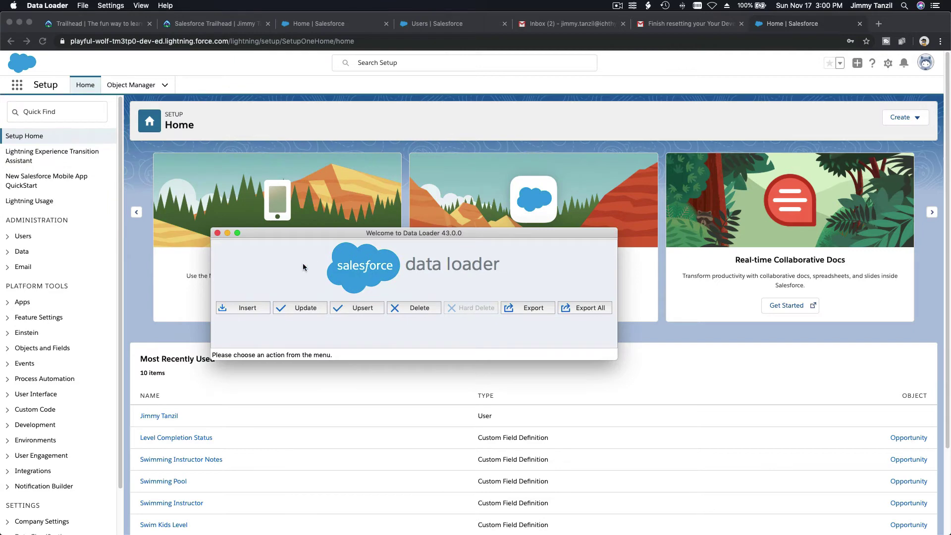
left_click(244, 308)
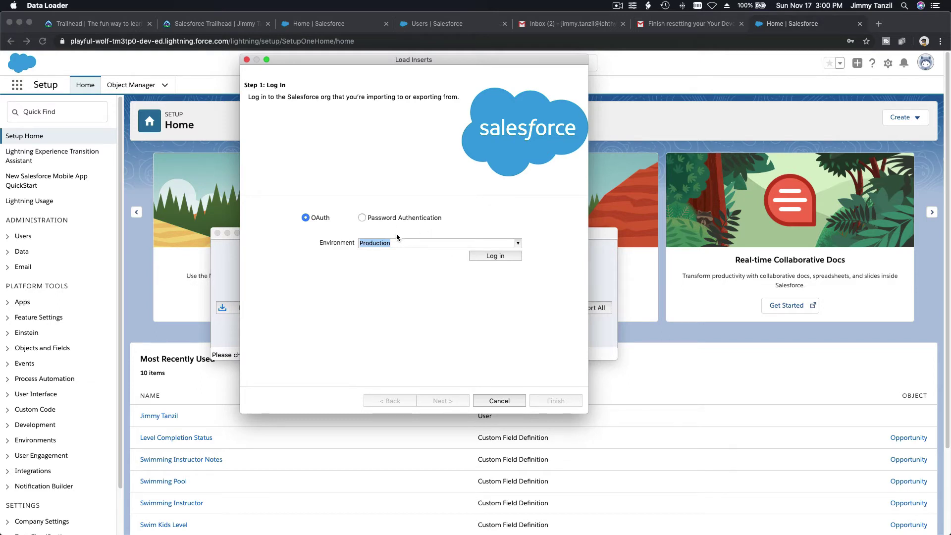
Log in through OAuth with the playground user's username and password, re-entering the password once.
left_click(507, 260)
left_click_drag(174, 51, 456, 168)
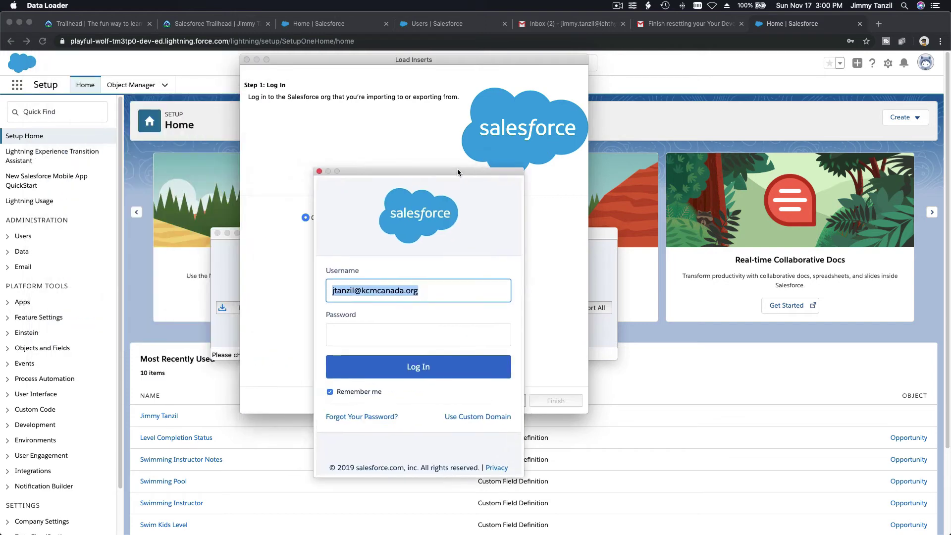
key("super+v")
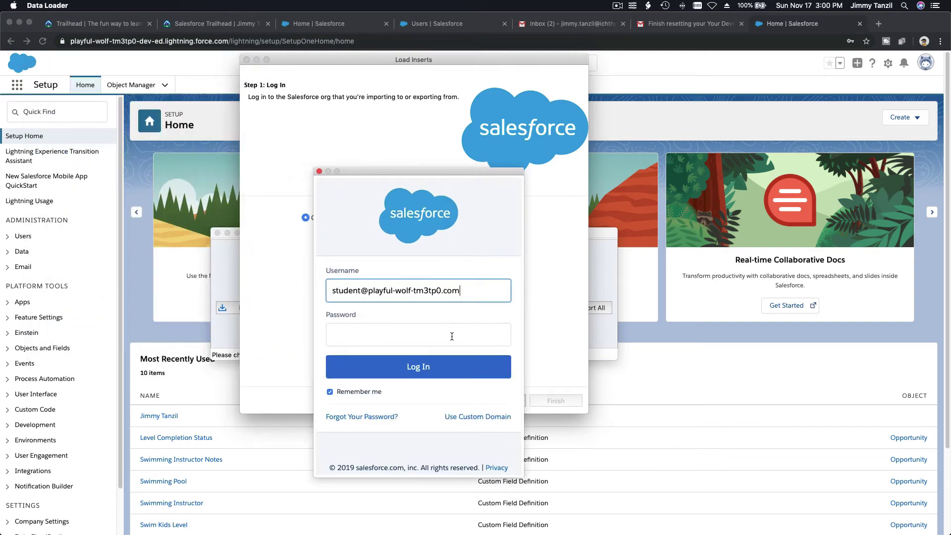
left_click(452, 335)
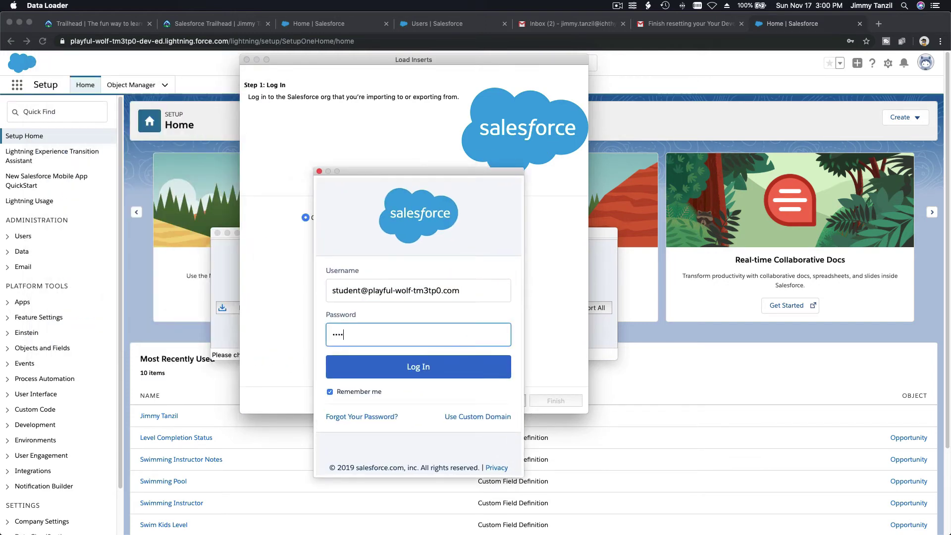
type("•••••••••")
left_click(434, 375)
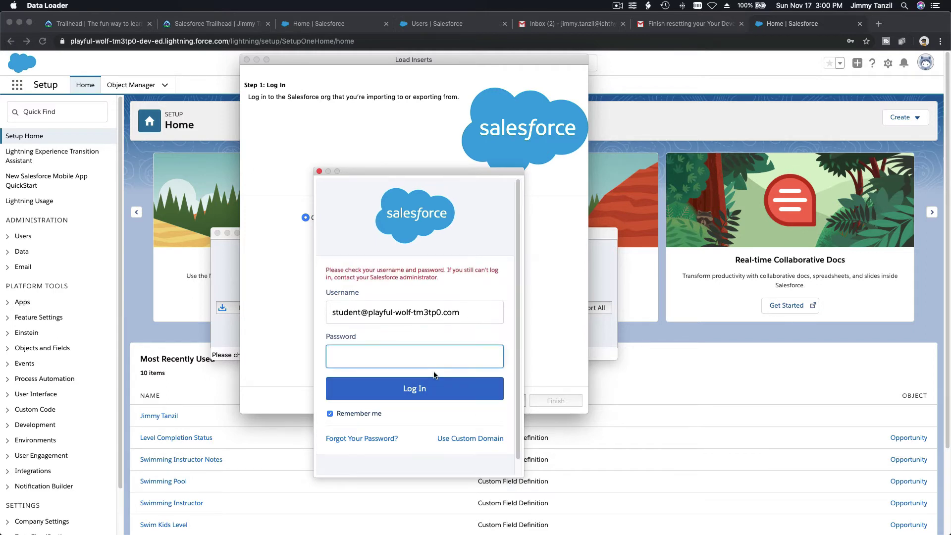
type("•••••••••")
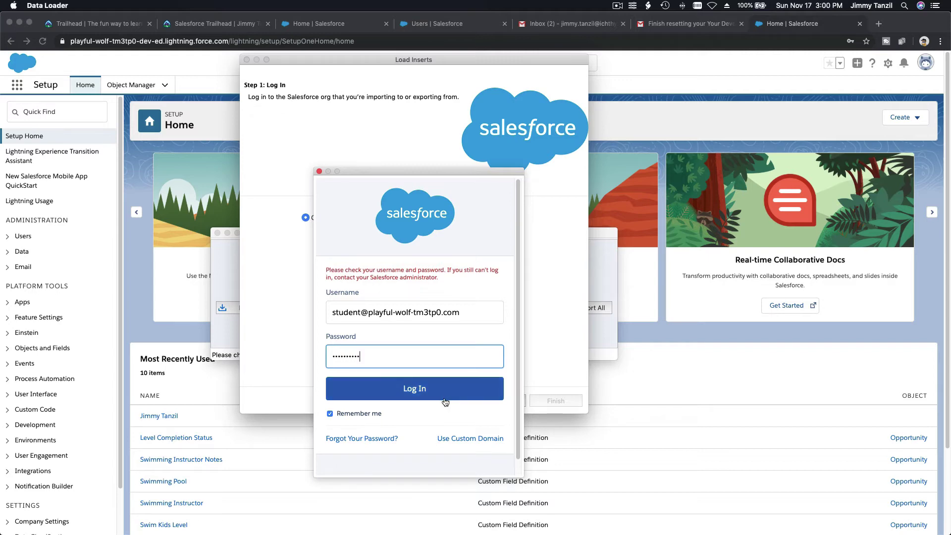
left_click(444, 398)
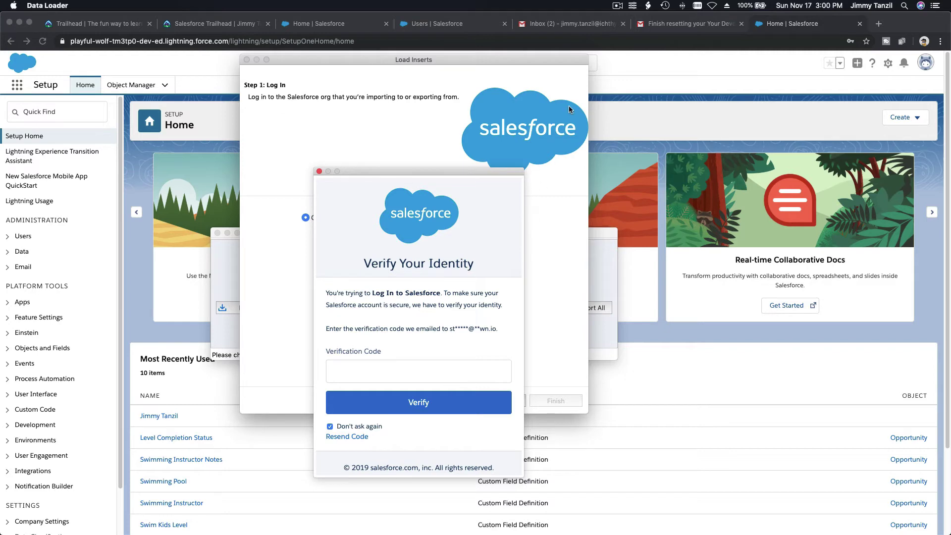
Enter the emailed identity verification code and allow Data Loader access to the org.
left_click(653, 27)
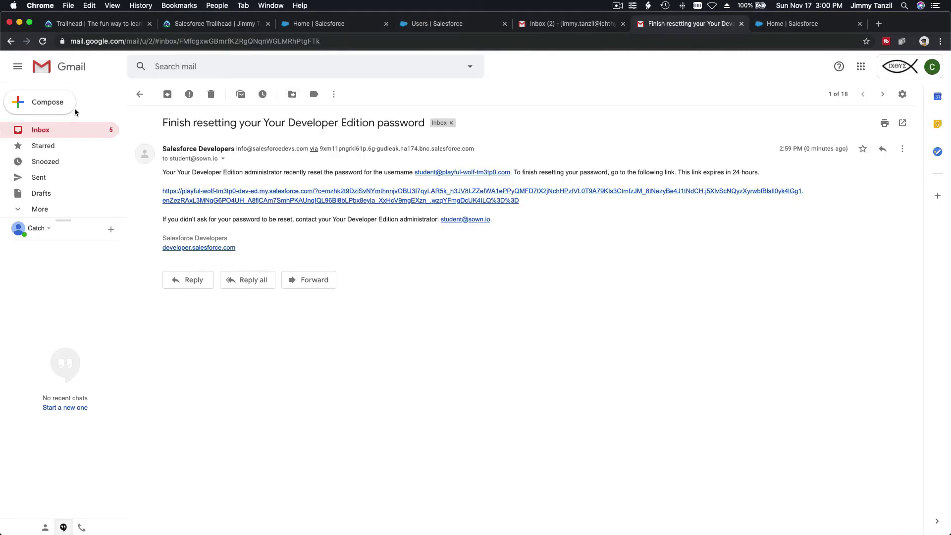
left_click(59, 129)
left_click(241, 145)
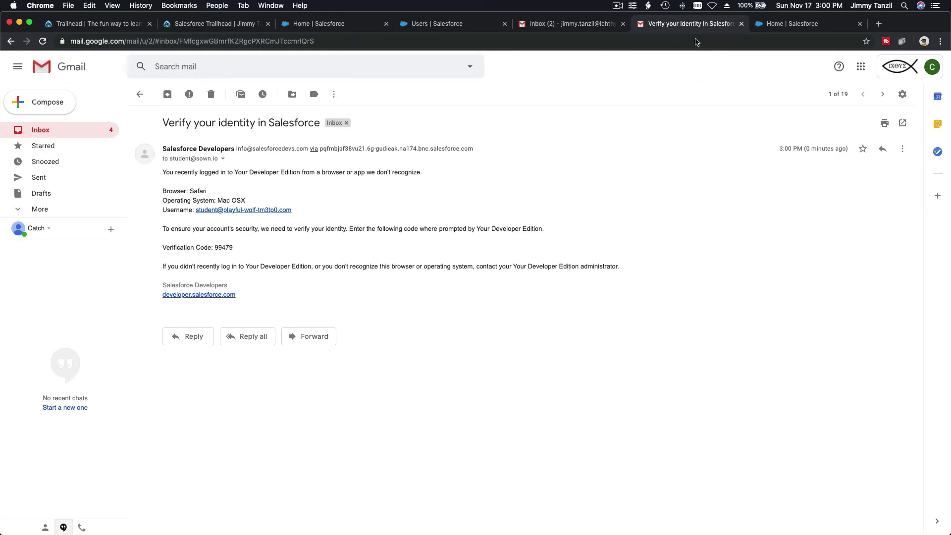
left_click(770, 28)
mouse_move(475, 517)
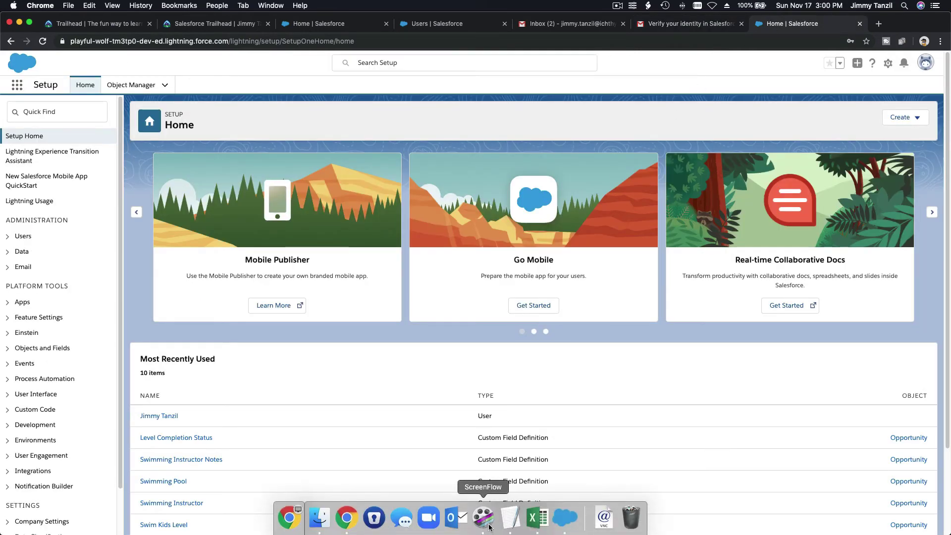
left_click(560, 515)
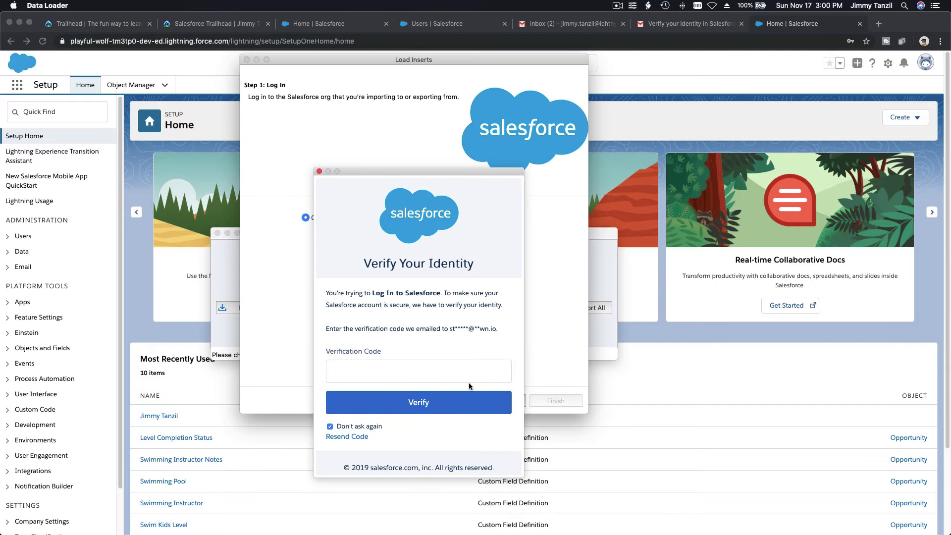
left_click(456, 370)
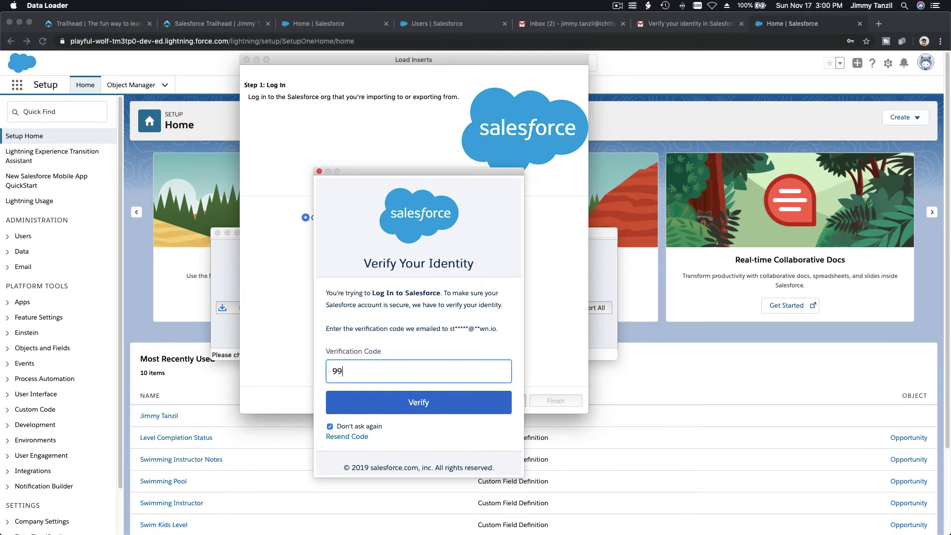
left_click(428, 406)
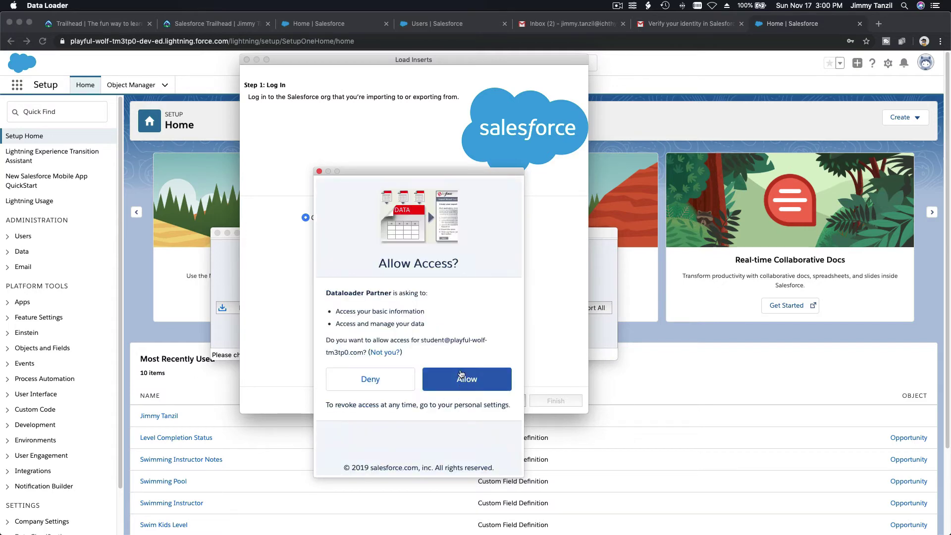
left_click(459, 373)
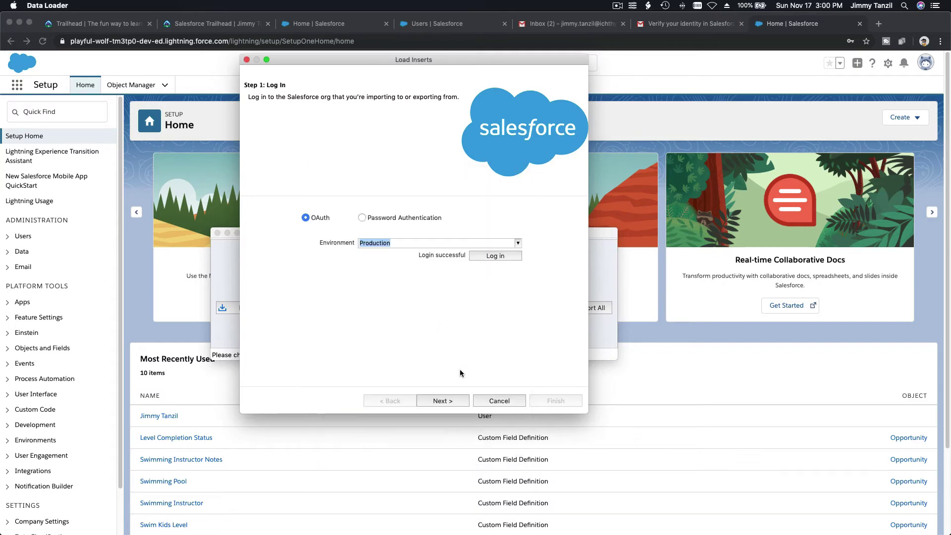
Choose Contact as the insert object and load the Students CSV from Downloads, 50 records.
left_click(458, 401)
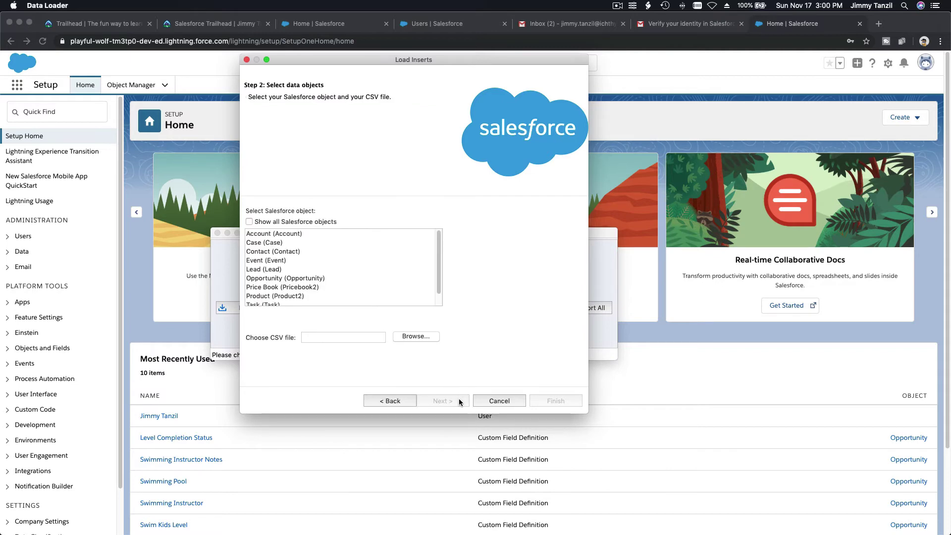
left_click(286, 252)
left_click(413, 337)
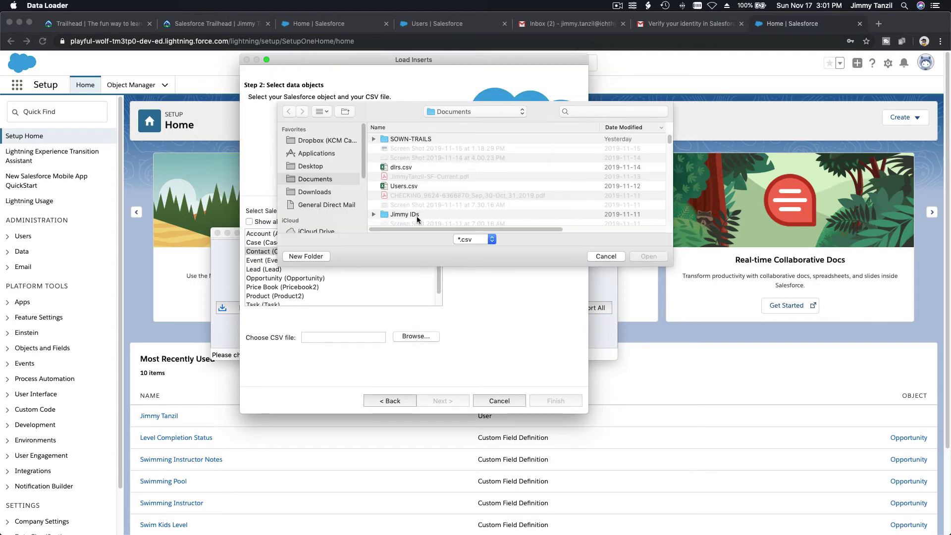
left_click(330, 191)
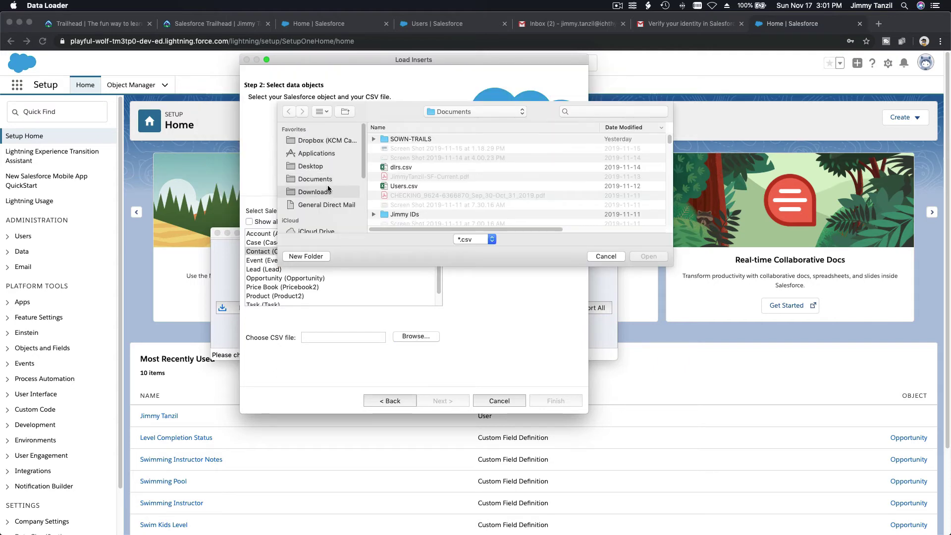
left_click(411, 139)
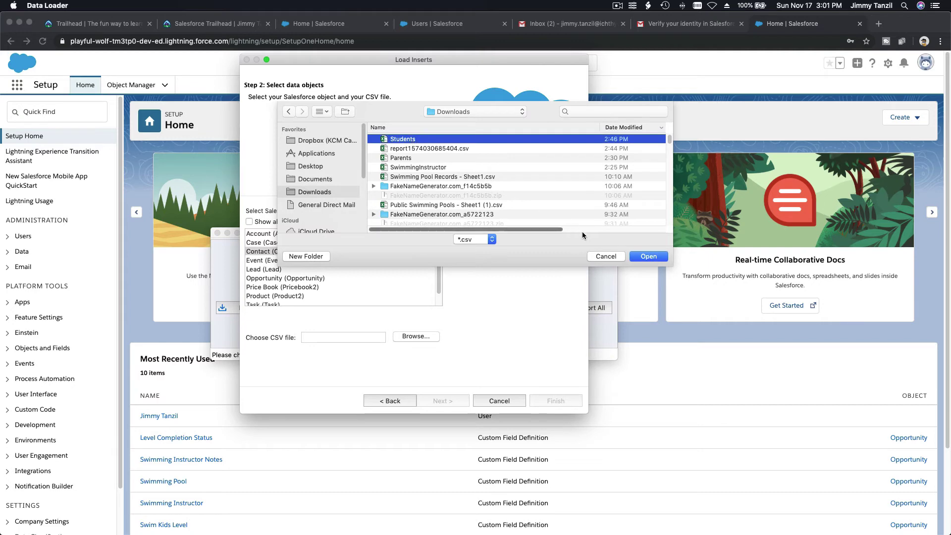
left_click(641, 256)
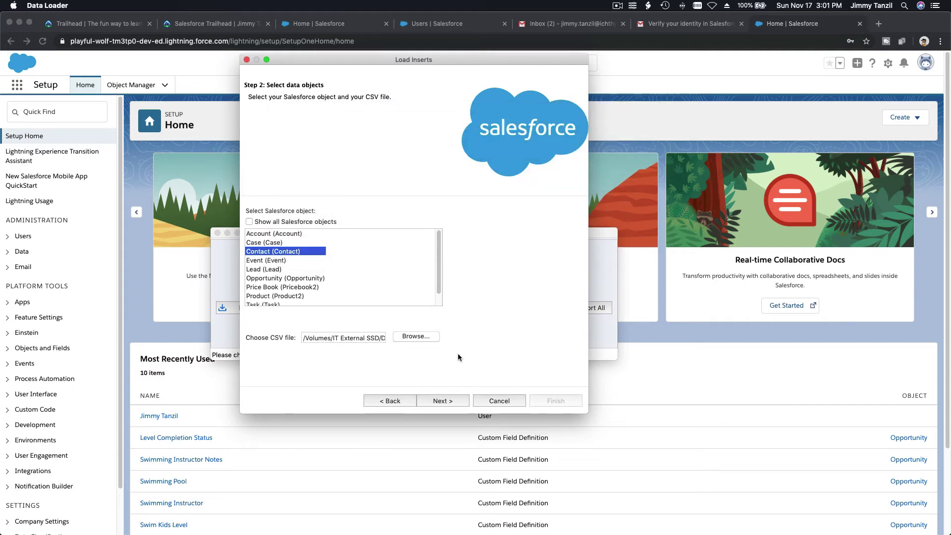
left_click(441, 401)
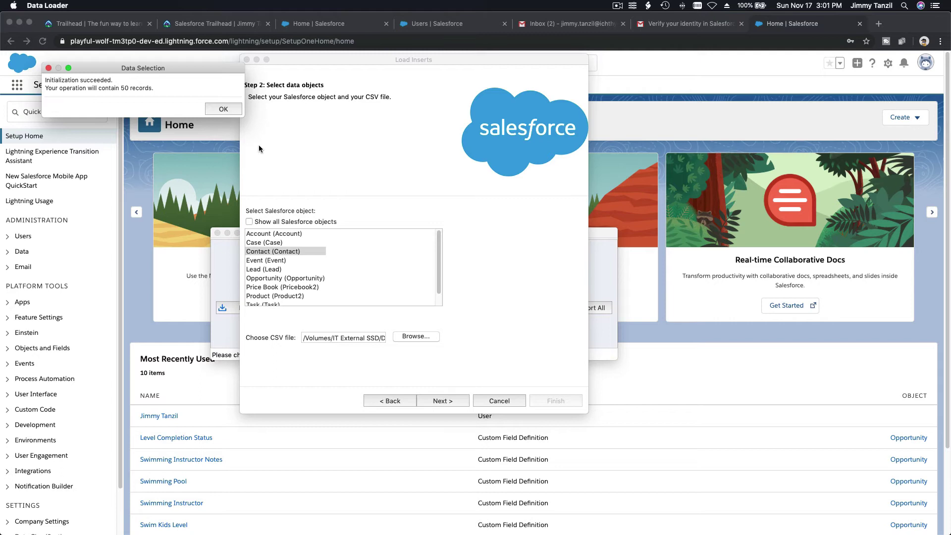
left_click(229, 111)
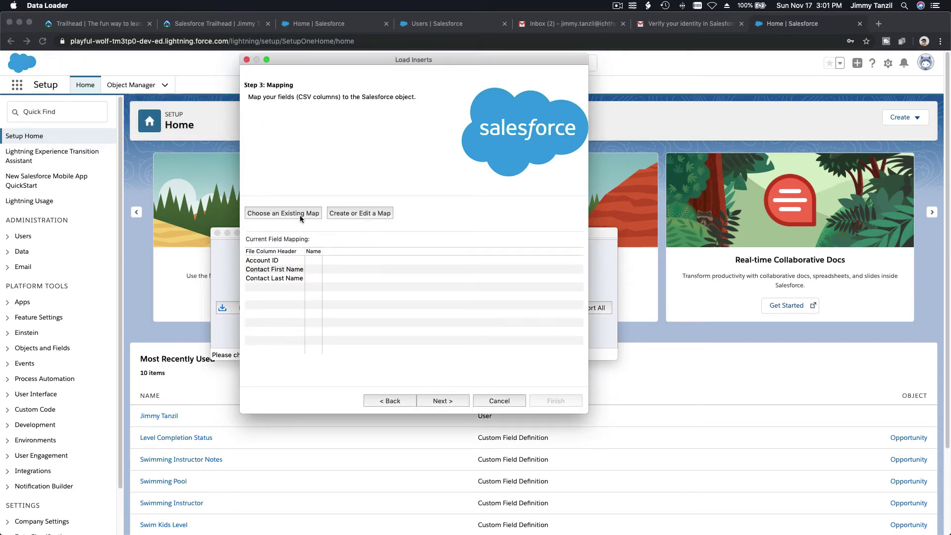
Create a field mapping and map AccountId to the Account ID column.
left_click(338, 215)
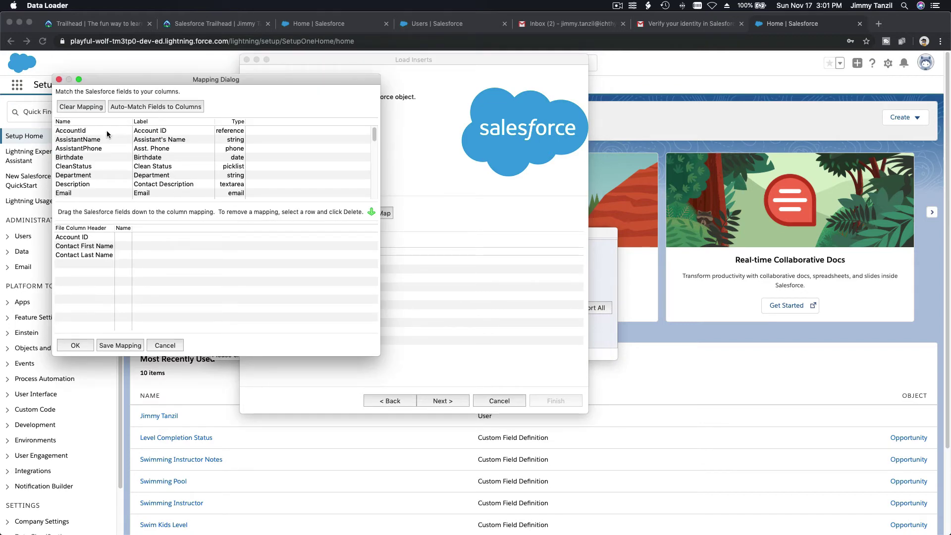
left_click_drag(106, 132, 132, 236)
scroll(182, 169, "down", 5)
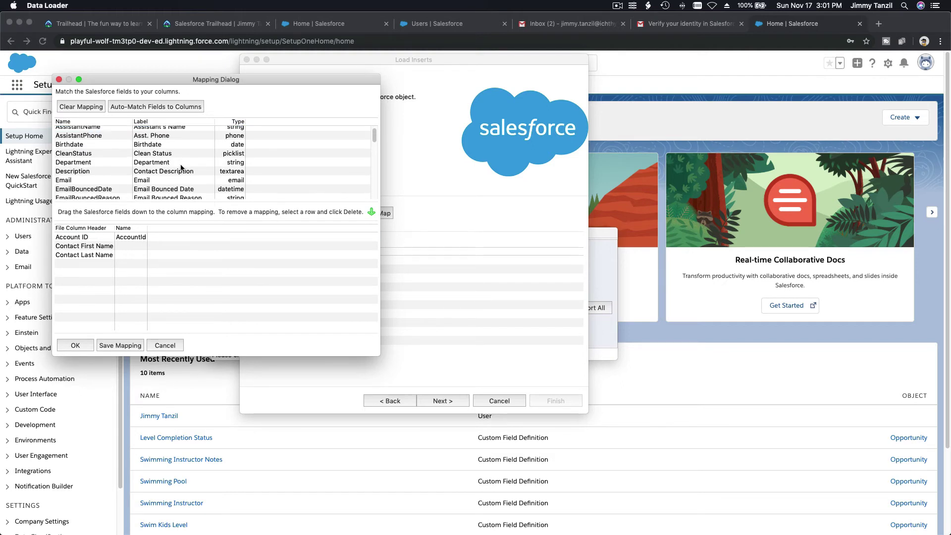
left_click_drag(145, 174, 155, 236)
scroll(152, 167, "up", 8)
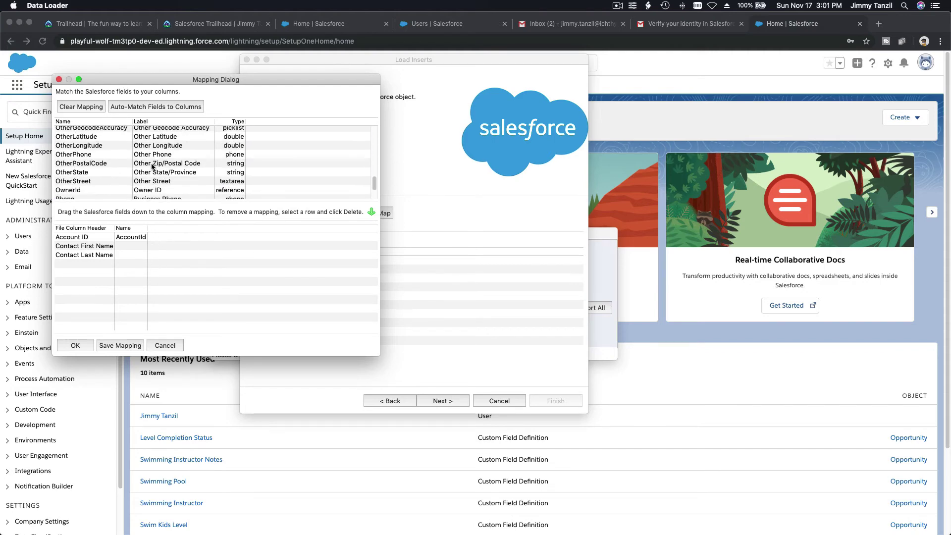
scroll(152, 167, "up", 3)
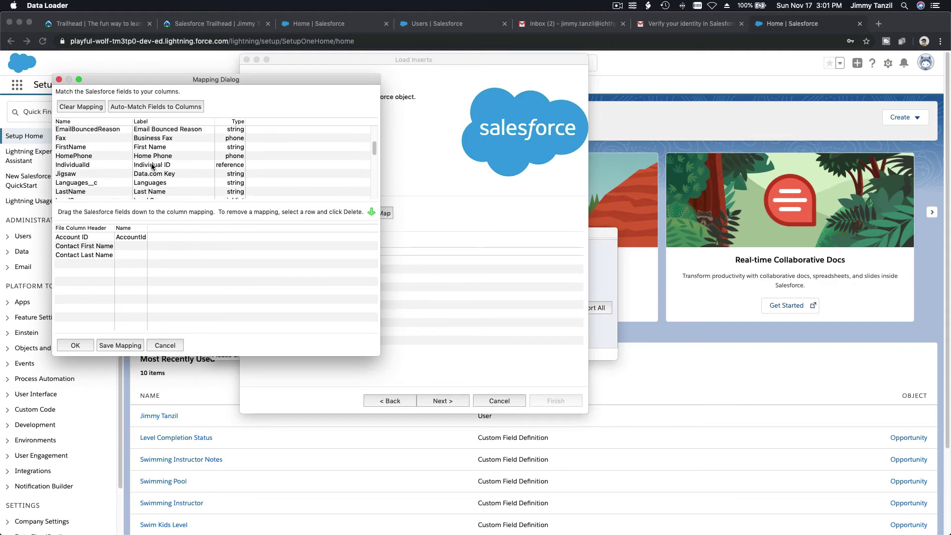
Map FirstName to Contact First Name and LastName to Contact Last Name.
left_click(77, 170)
left_click_drag(77, 170, 138, 248)
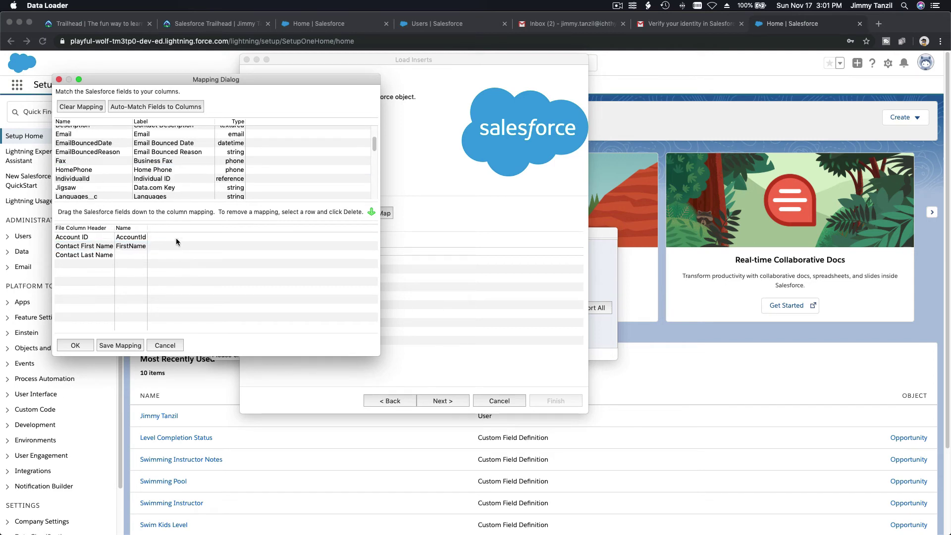
scroll(172, 177, "down", 3)
scroll(173, 181, "down", 5)
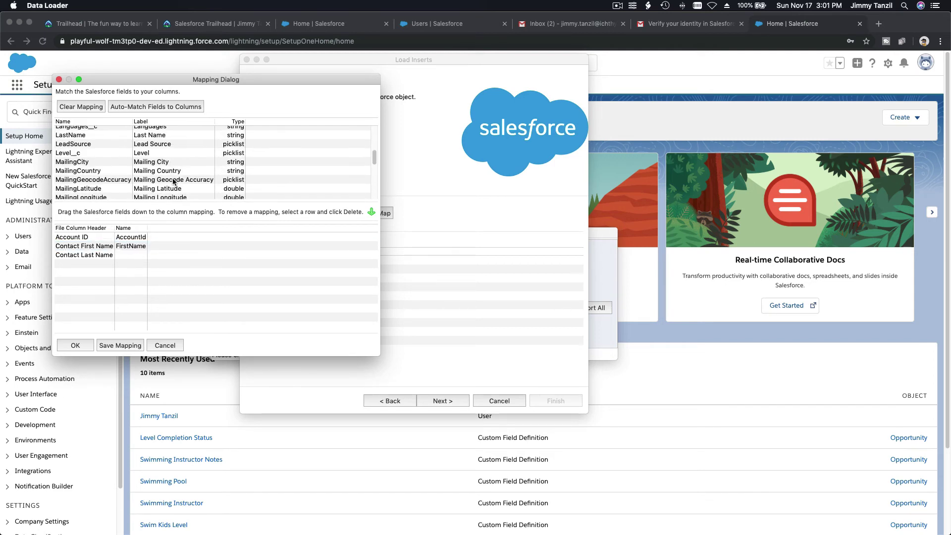
scroll(173, 181, "down", 3)
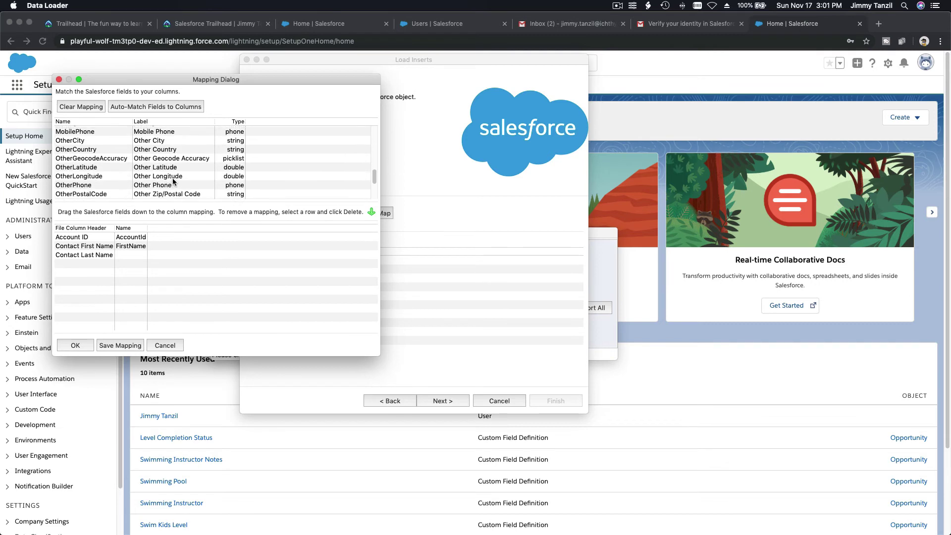
scroll(173, 182, "up", 4)
scroll(172, 182, "up", 4)
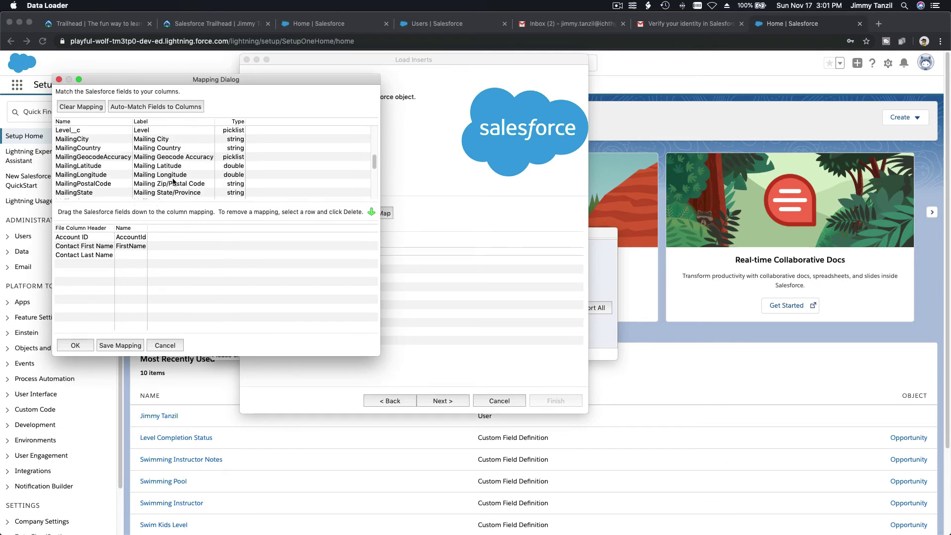
left_click_drag(104, 157, 124, 255)
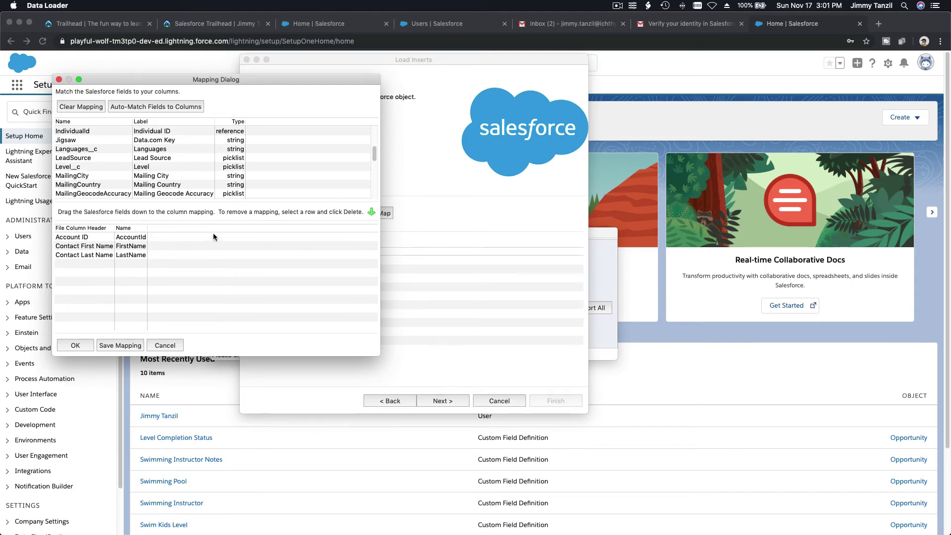
left_click_drag(211, 83, 456, 143)
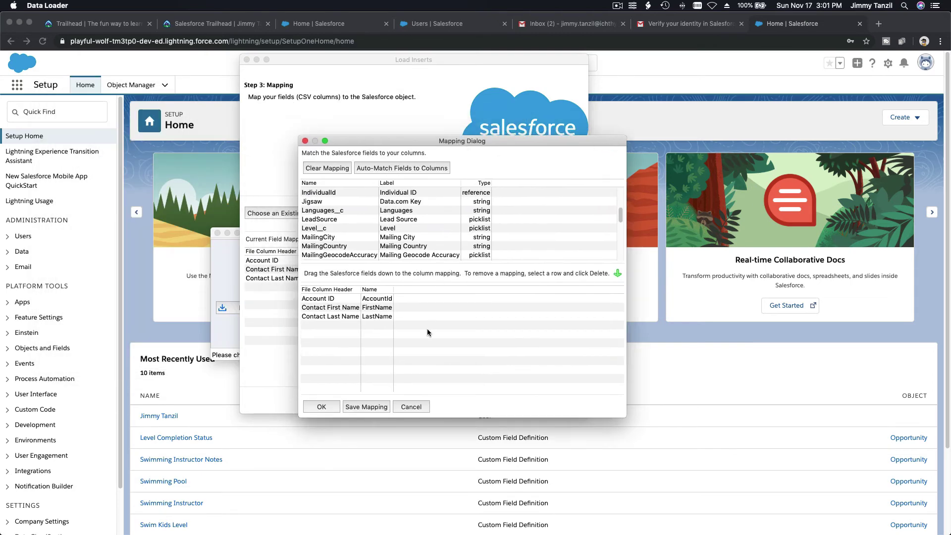
Accept the three mappings and run the Contact insert, which finishes with 50 successes and 0 errors.
left_click(333, 406)
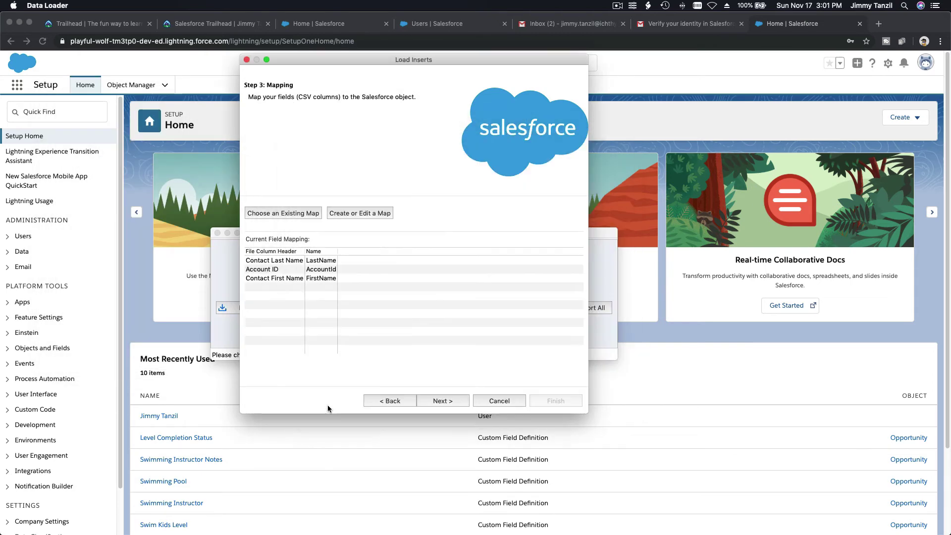
left_click(440, 401)
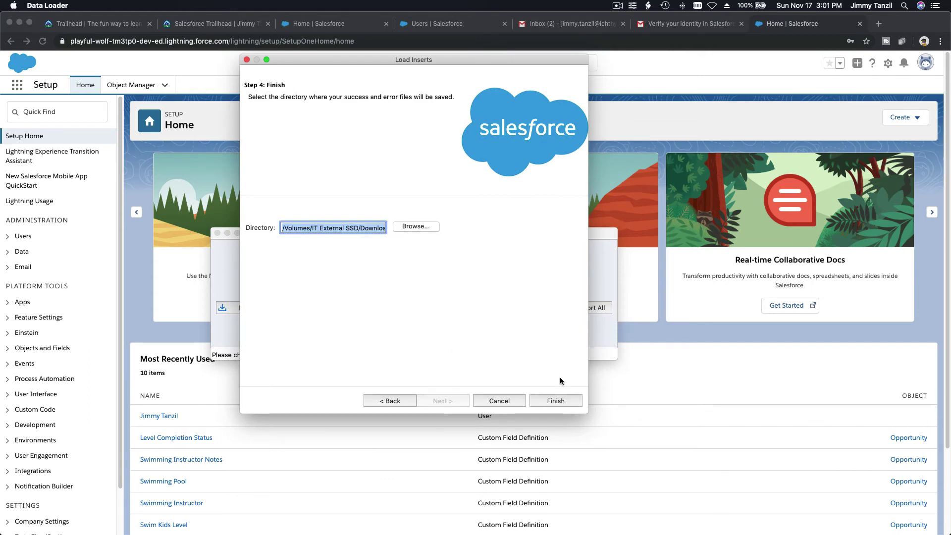
left_click(557, 402)
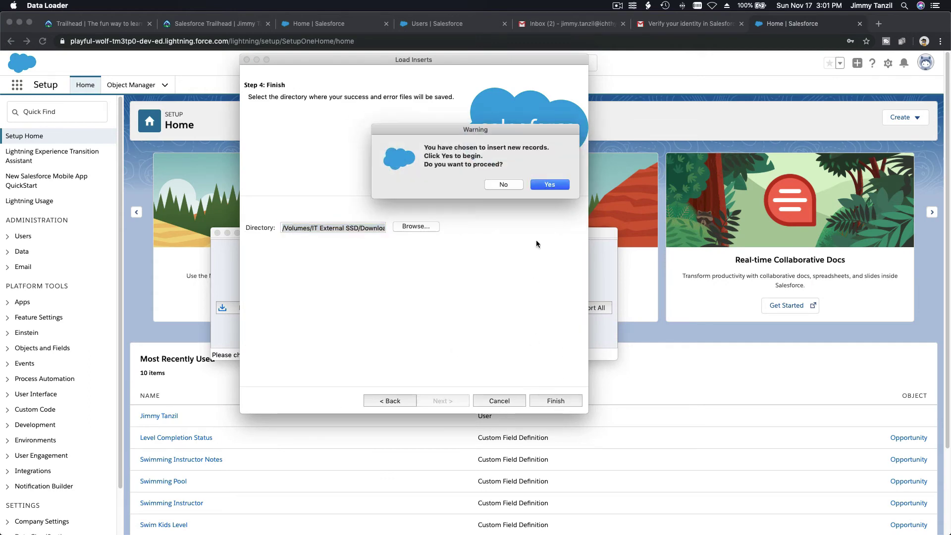
left_click(547, 185)
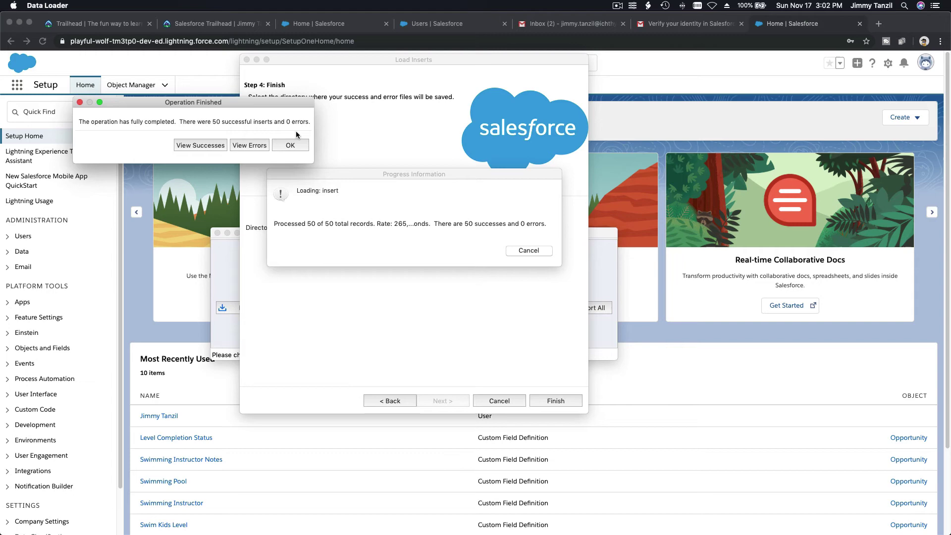
left_click(291, 145)
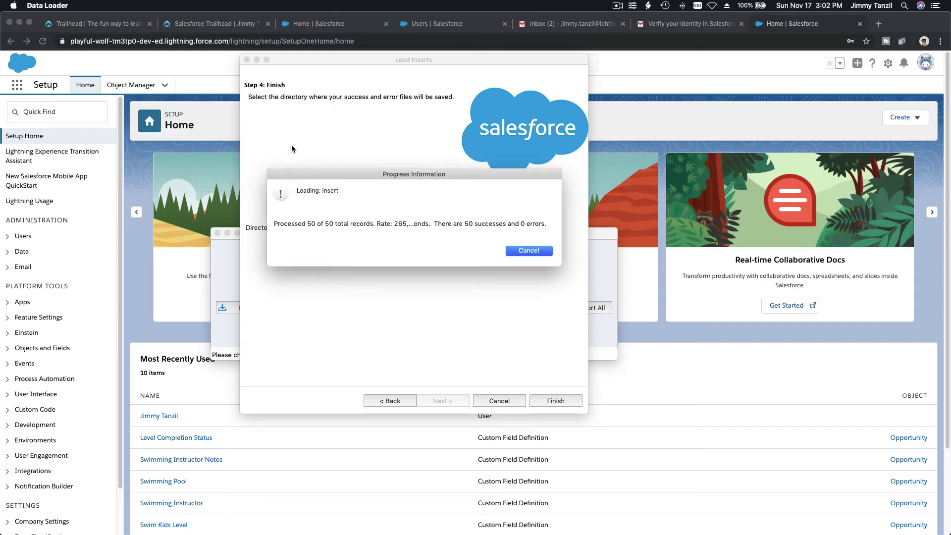
left_click_drag(473, 229, 523, 199)
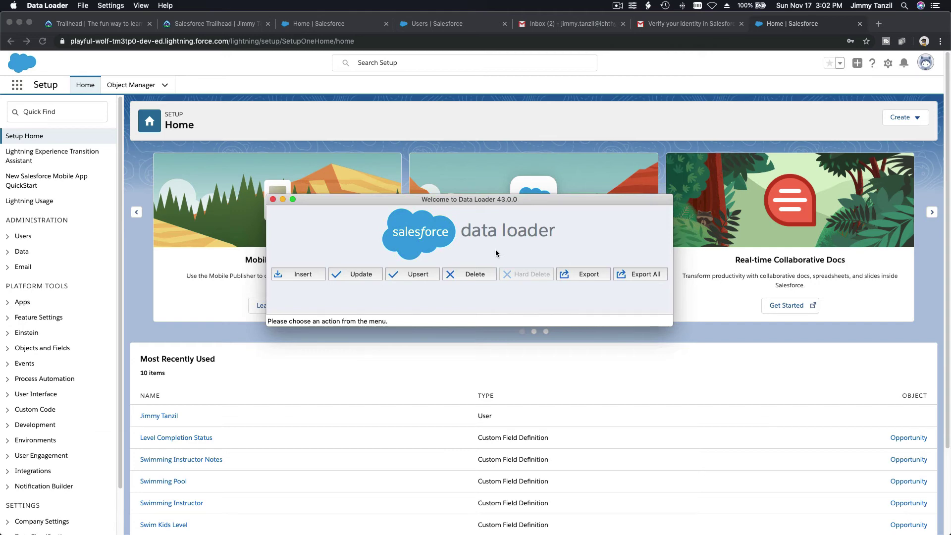
Check the first student's first name in cell B2 of the Students sheet, then return to Chrome.
mouse_move(509, 528)
left_click(537, 518)
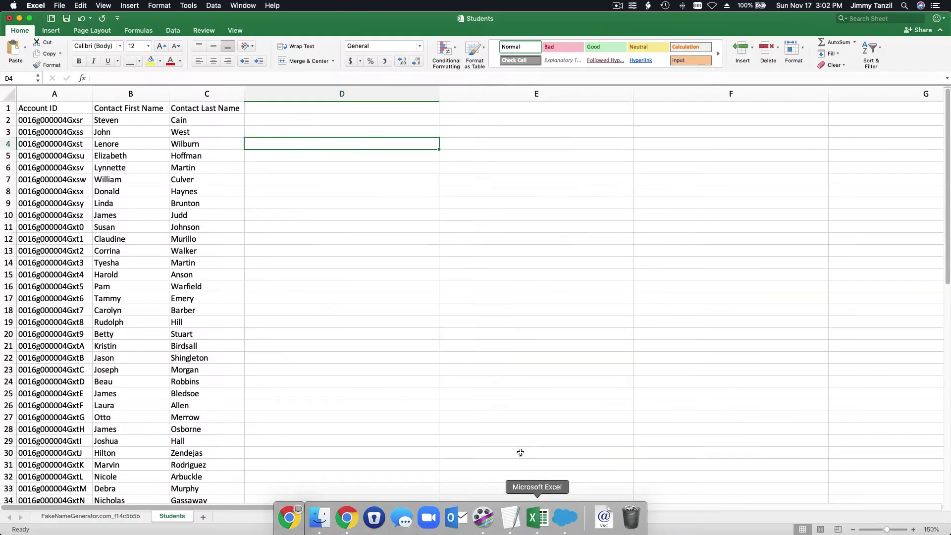
left_click(148, 118)
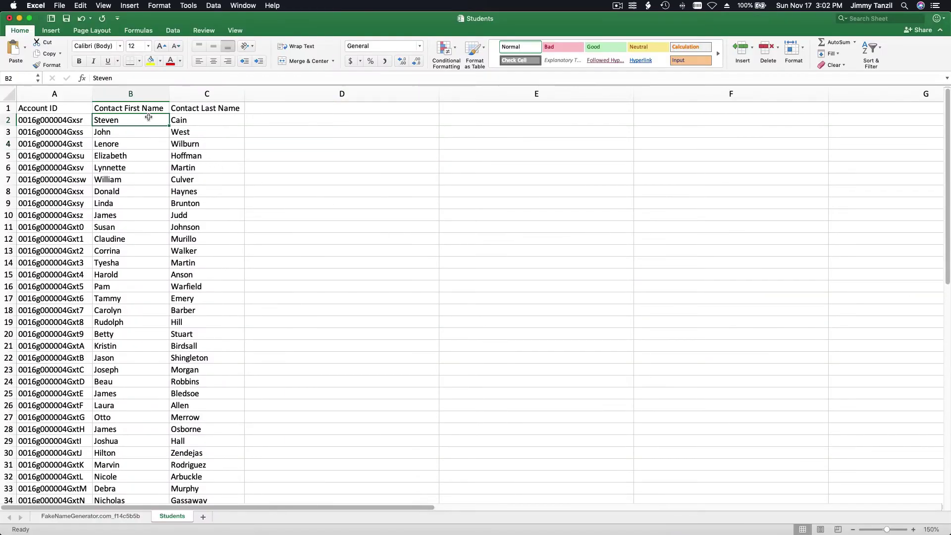
mouse_move(344, 519)
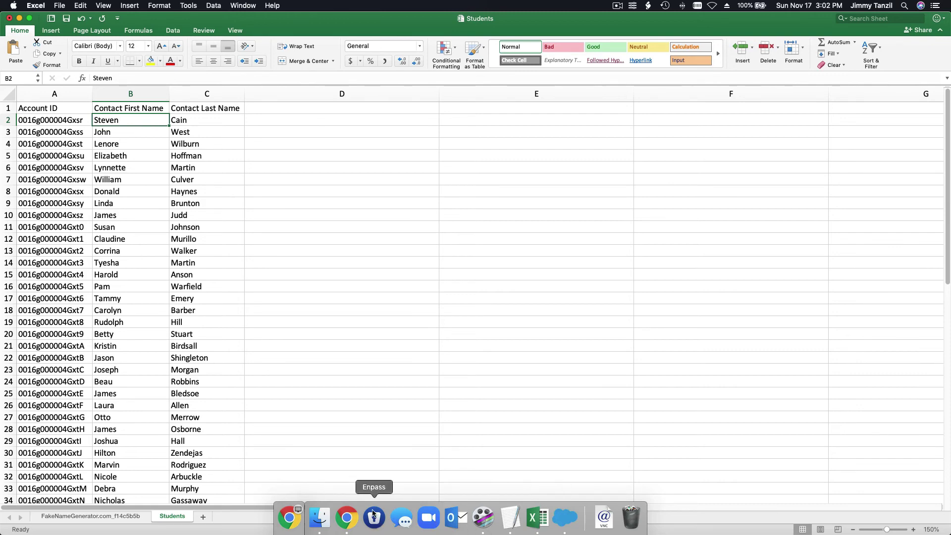
left_click(347, 516)
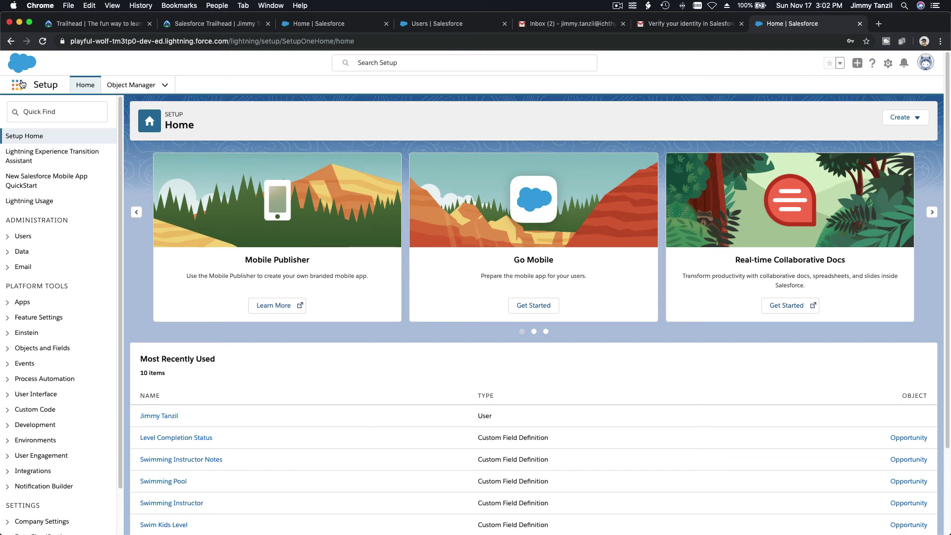
Search for the first student's contact, review its Details, and open its parent account record.
left_click(295, 25)
left_click(401, 67)
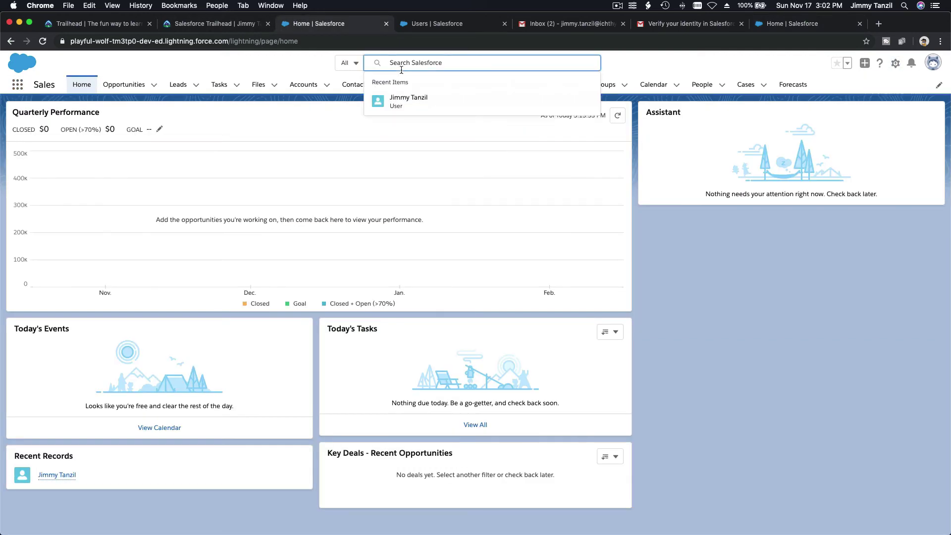
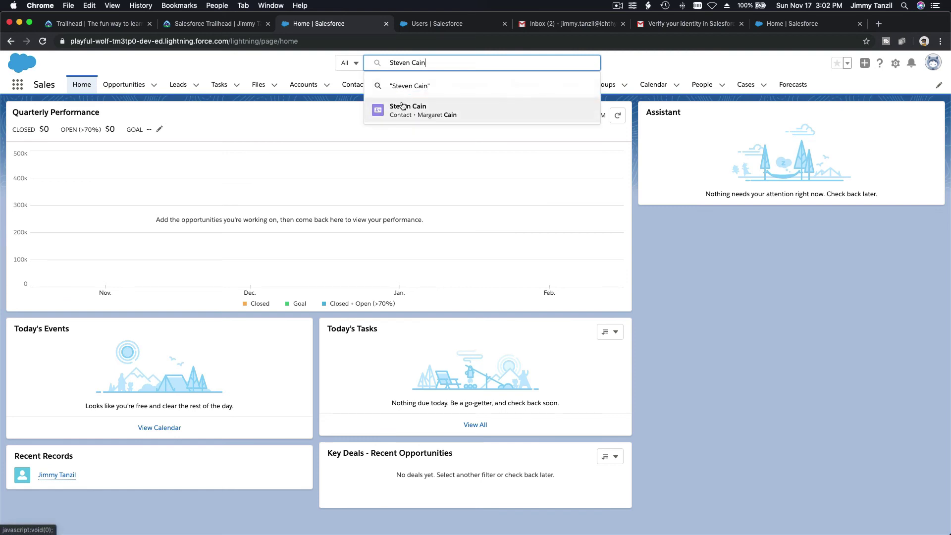
left_click(402, 107)
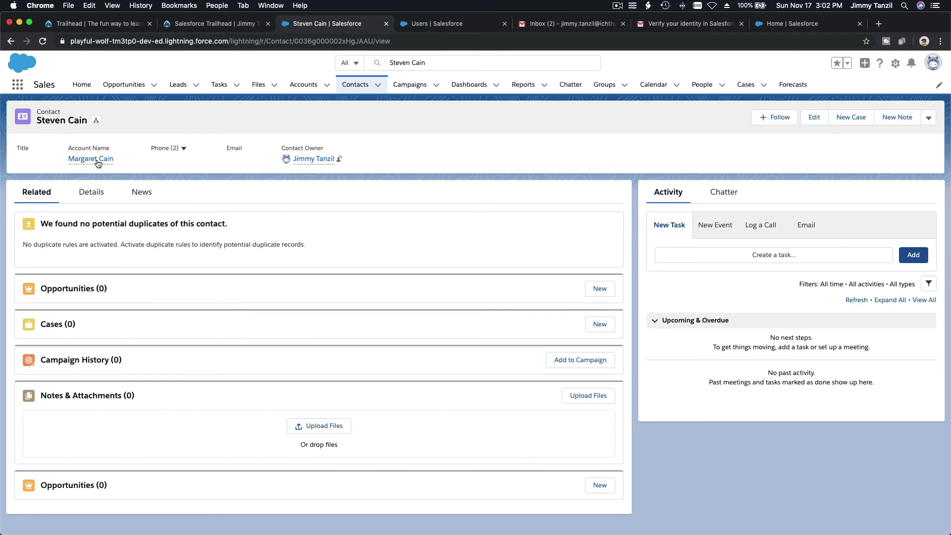
mouse_move(98, 163)
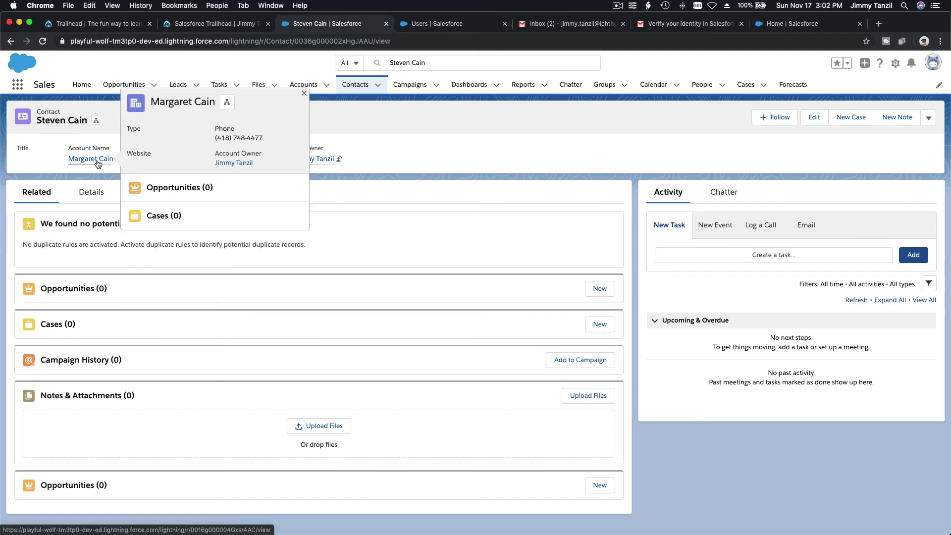
left_click(92, 193)
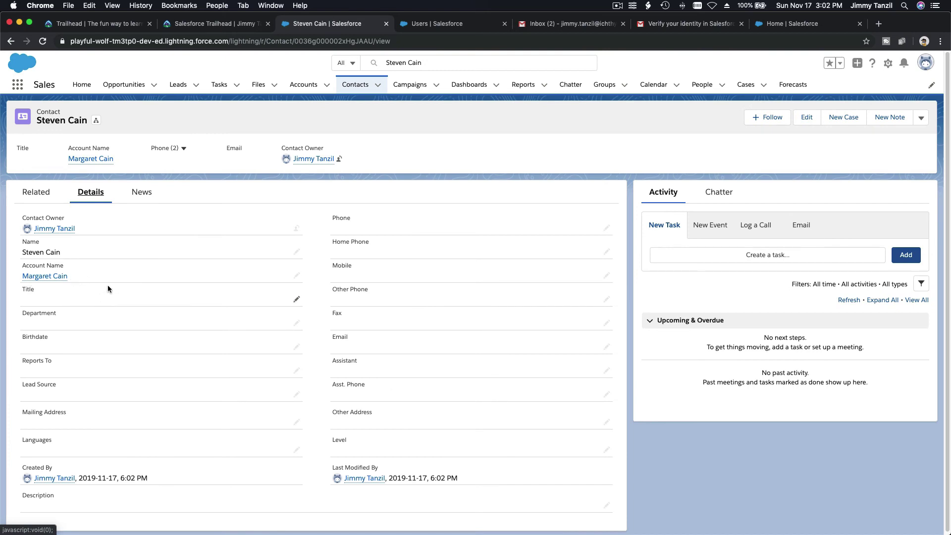
left_click(92, 159)
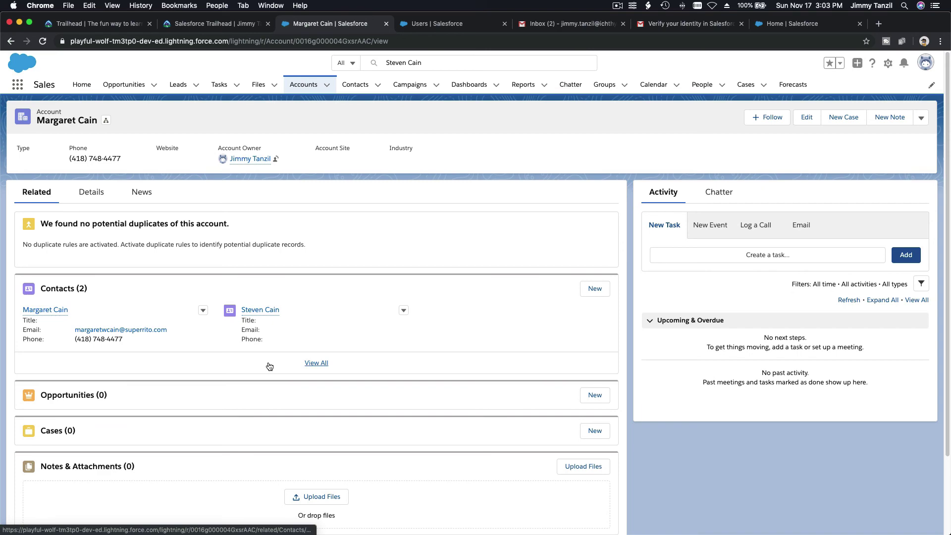
Search Trailhead for 'Admin Inter', open the Admin Intermediate trail, and scroll to the Formulas & Validations module.
key("super+1")
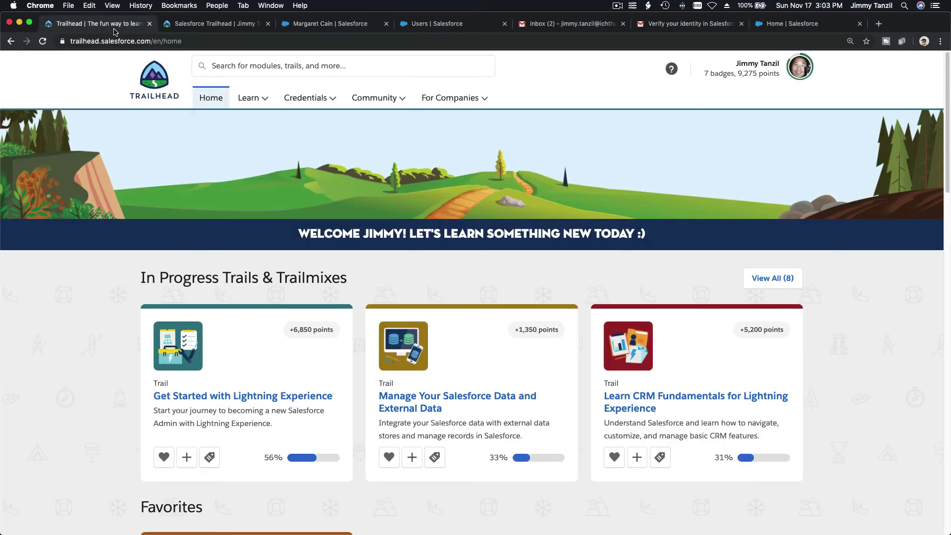
left_click(218, 25)
left_click(125, 22)
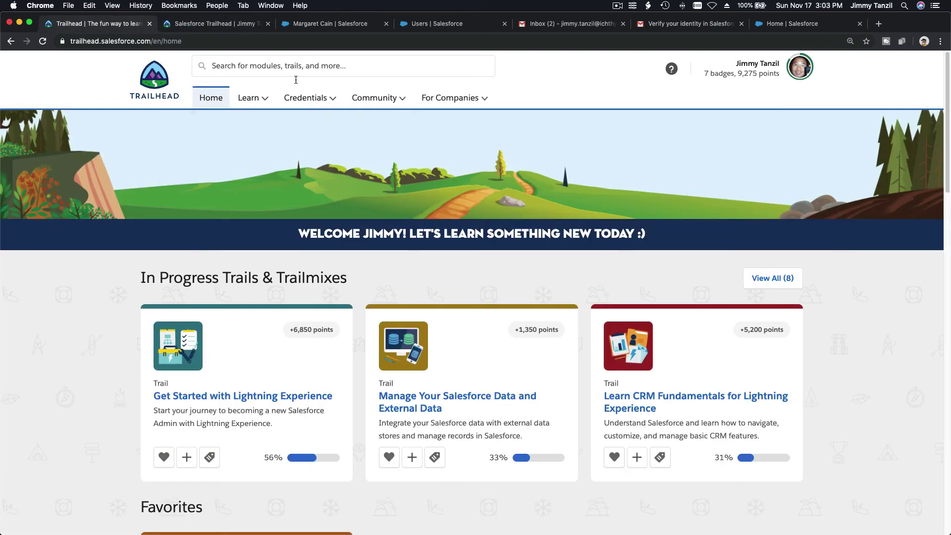
left_click(331, 66)
type("Admin Inter")
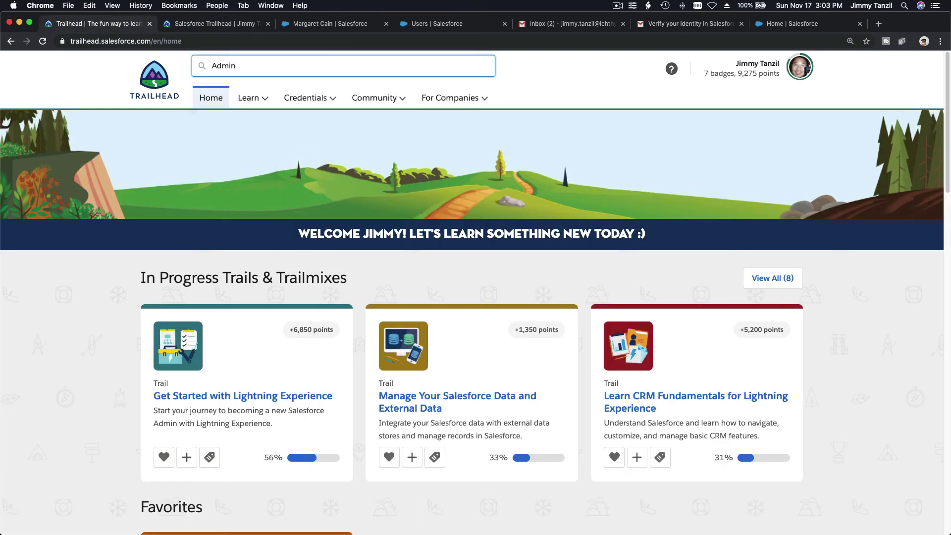
left_click(317, 88)
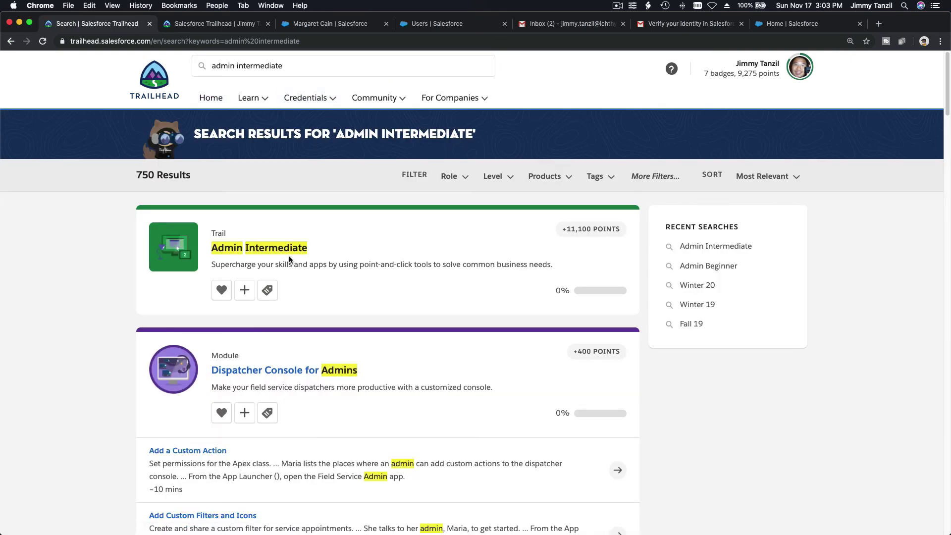
left_click(289, 248)
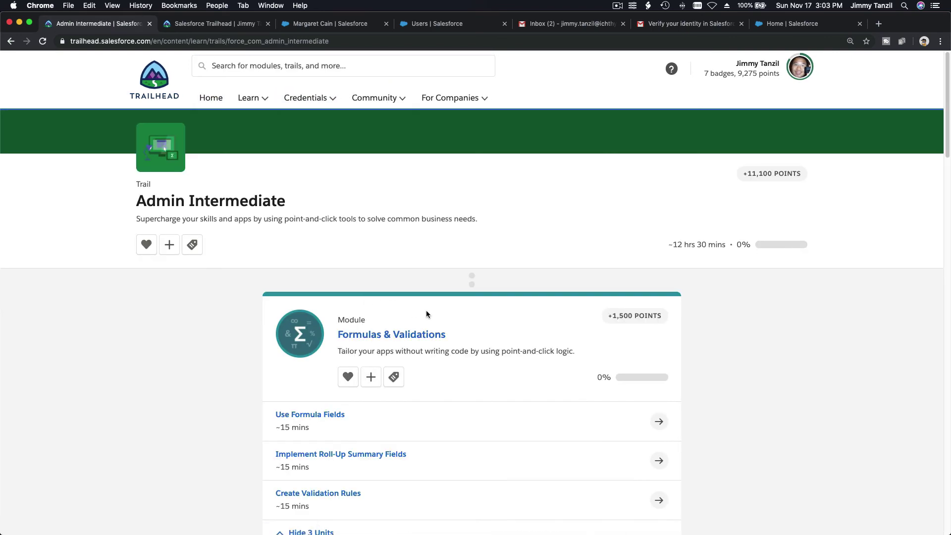
scroll(426, 310, "down", 4)
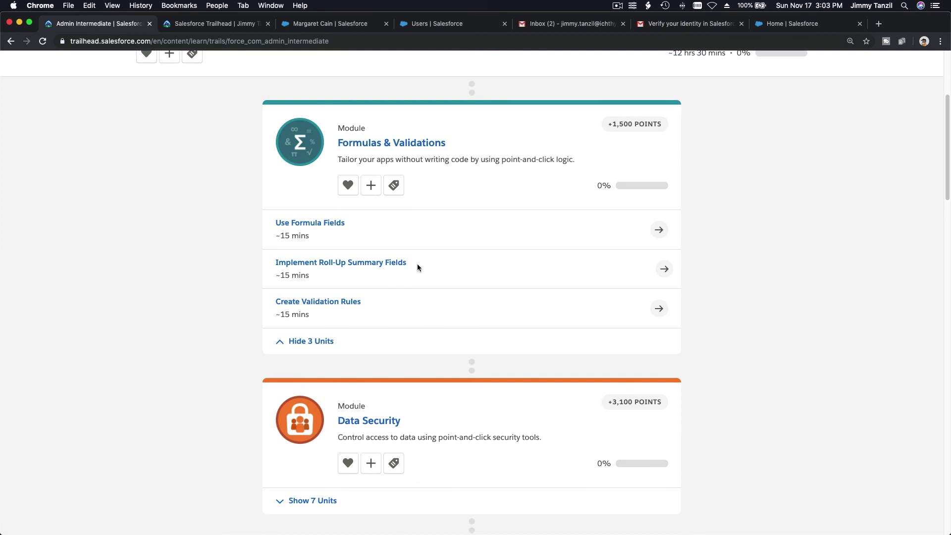